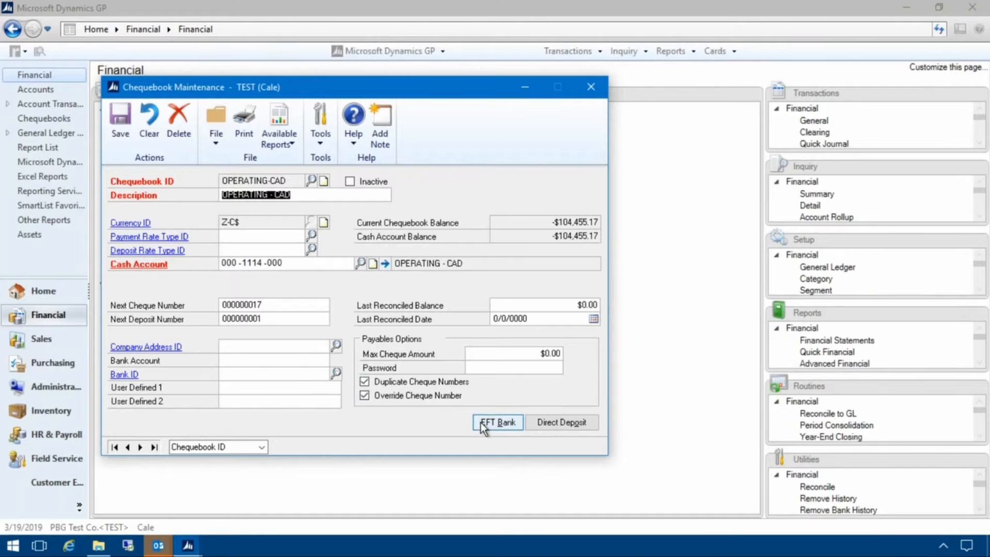
Set the next EFT payment number to EFT0000001 in the OPERATING-CAD chequebook's EFT payables options
left_click(481, 422)
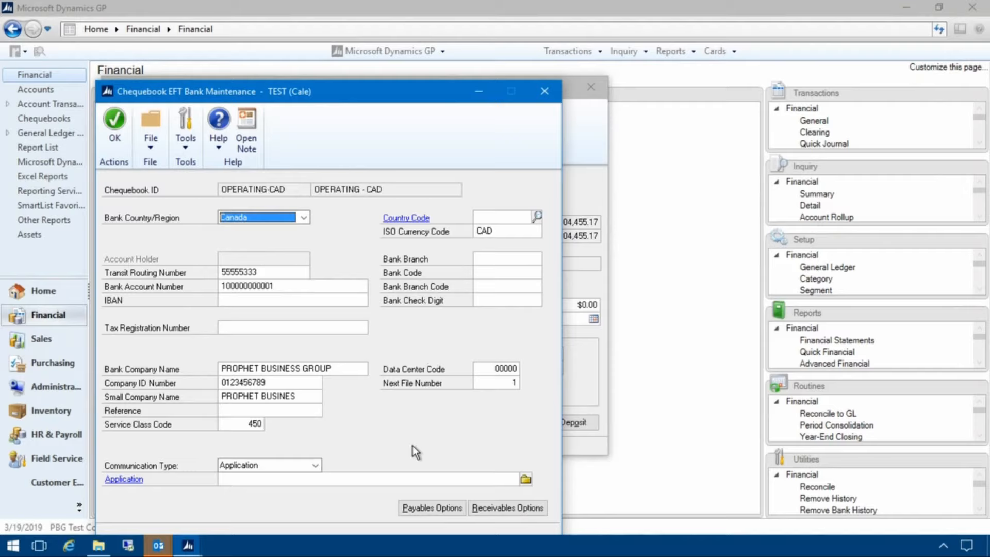
left_click(422, 502)
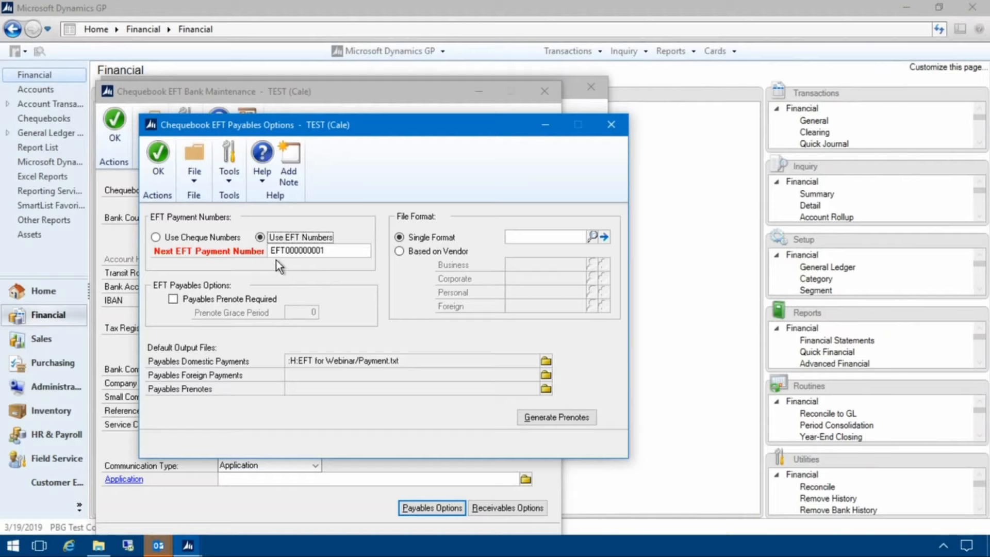
double_click(307, 254)
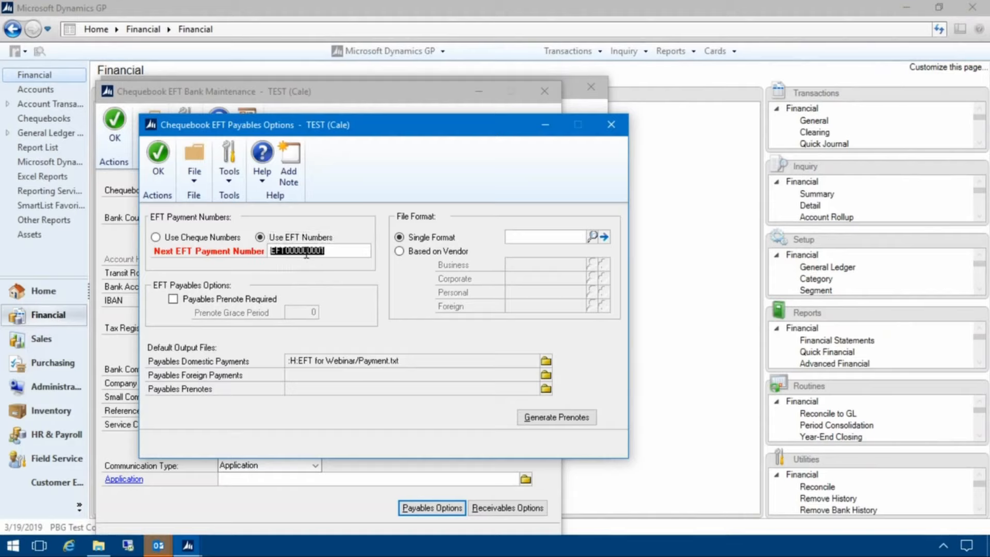
left_click(306, 255)
key("BackSpace")
key("BackSpace")
Enter OPERATING-CAD as the single file format for EFT payables and add it as a new format ID
type("OPER")
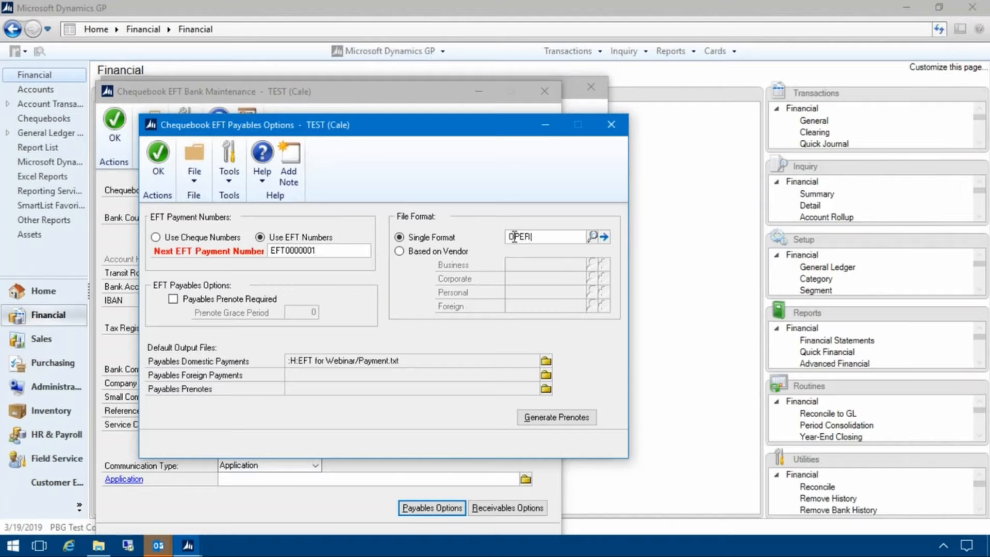
type("ATING-CAD")
key("Tab")
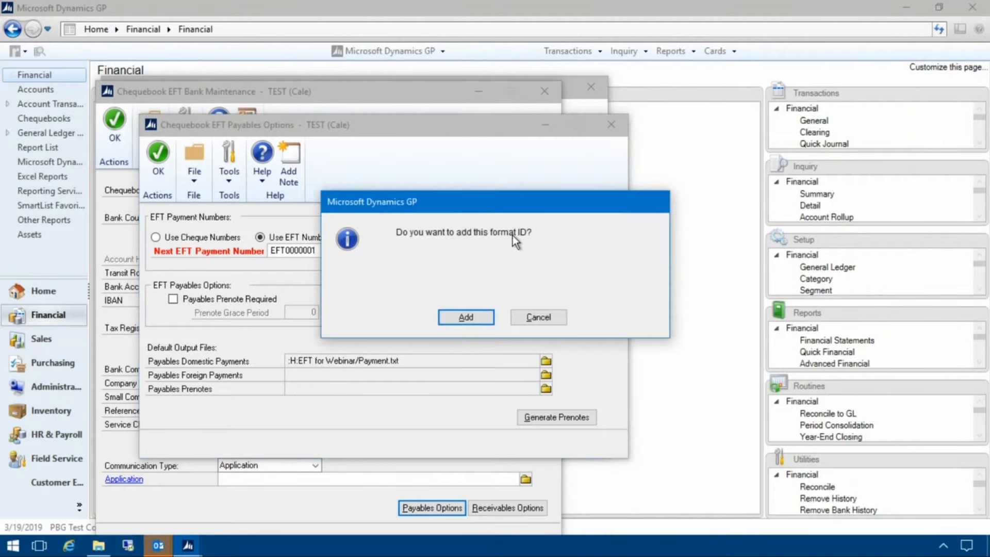
left_click(468, 316)
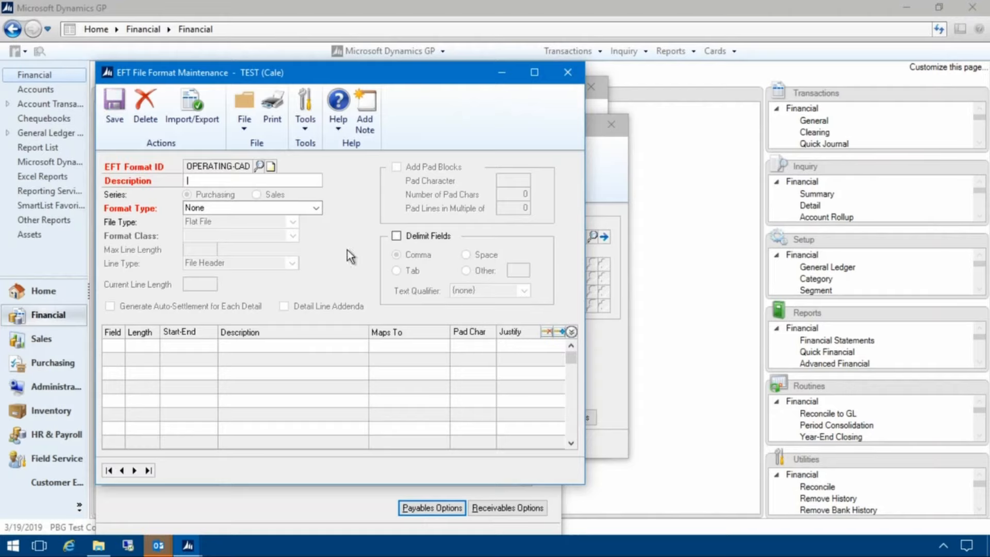
Give the OPERATING-CAD format the type CA - National Bank of Canada and the description CPA005, and save it
left_click(252, 208)
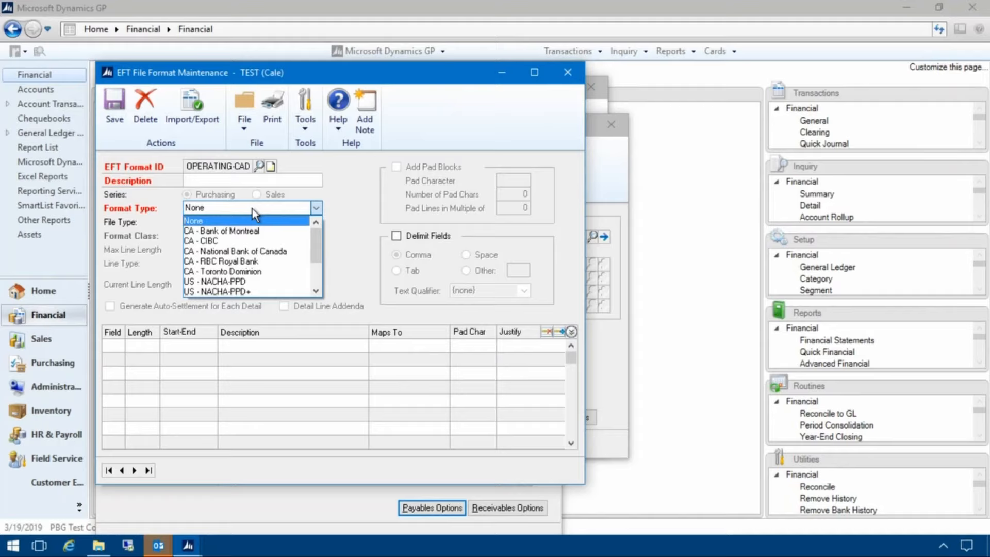
left_click(279, 252)
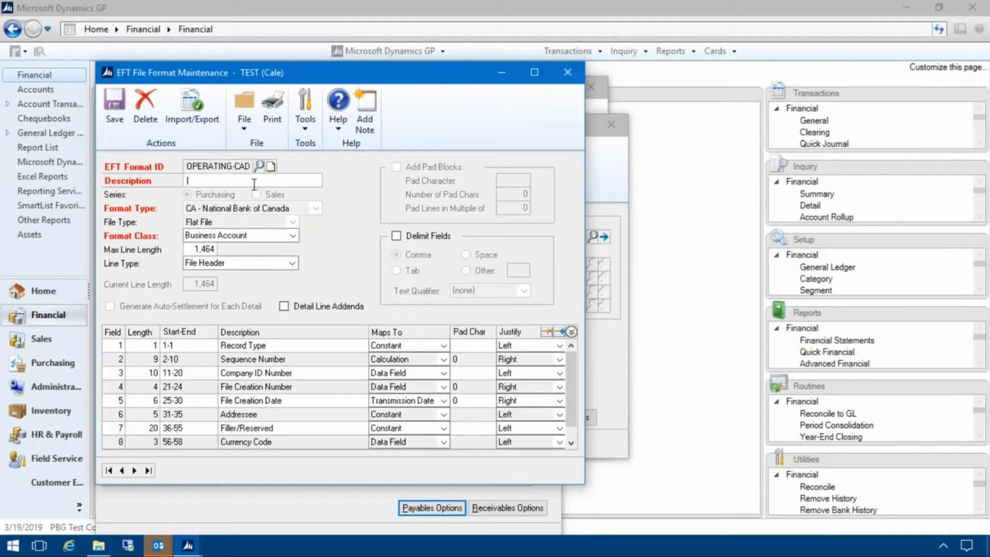
type("CPA005")
left_click(122, 116)
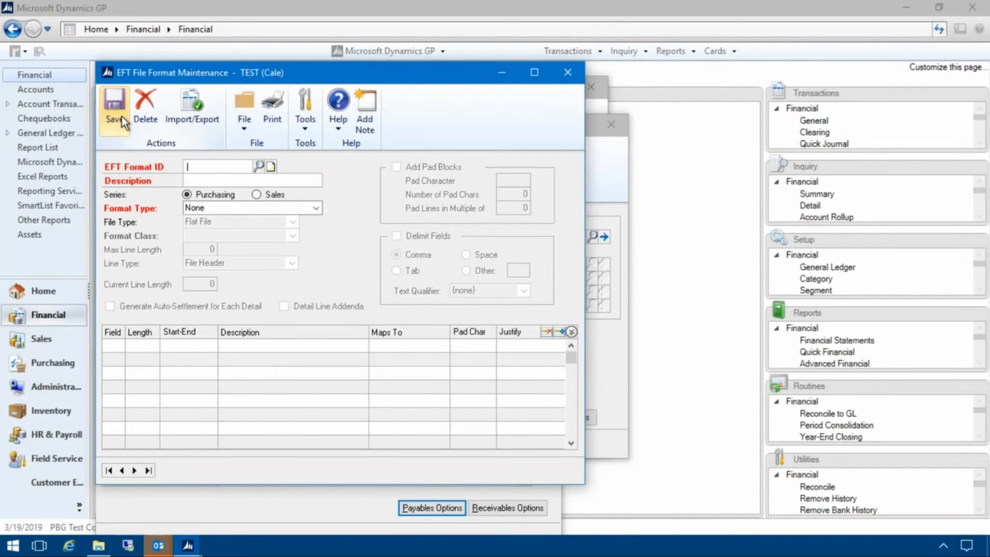
left_click(563, 82)
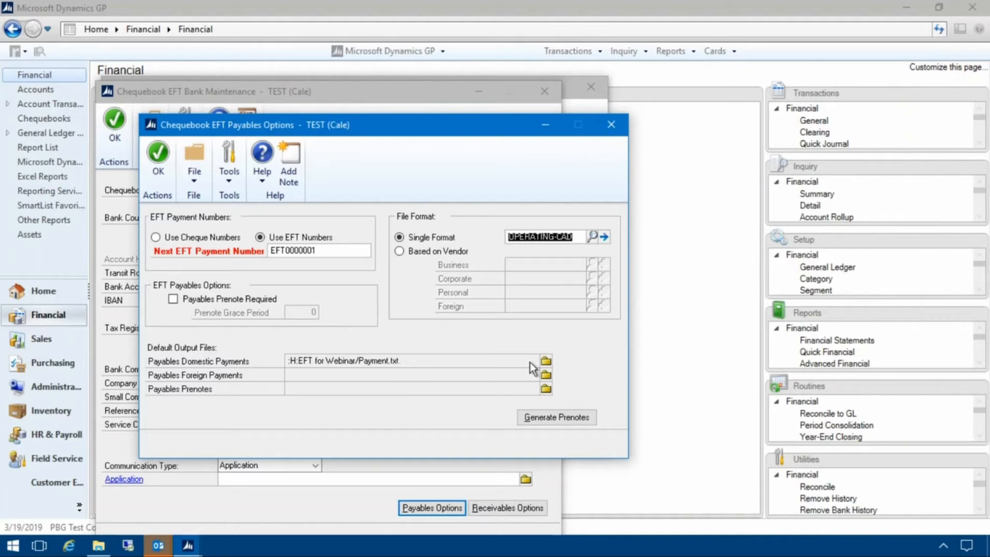
Save the default domestic payments file as Payment in the EFT for Webinar folder and save the chequebook with its EFT settings
left_click(546, 361)
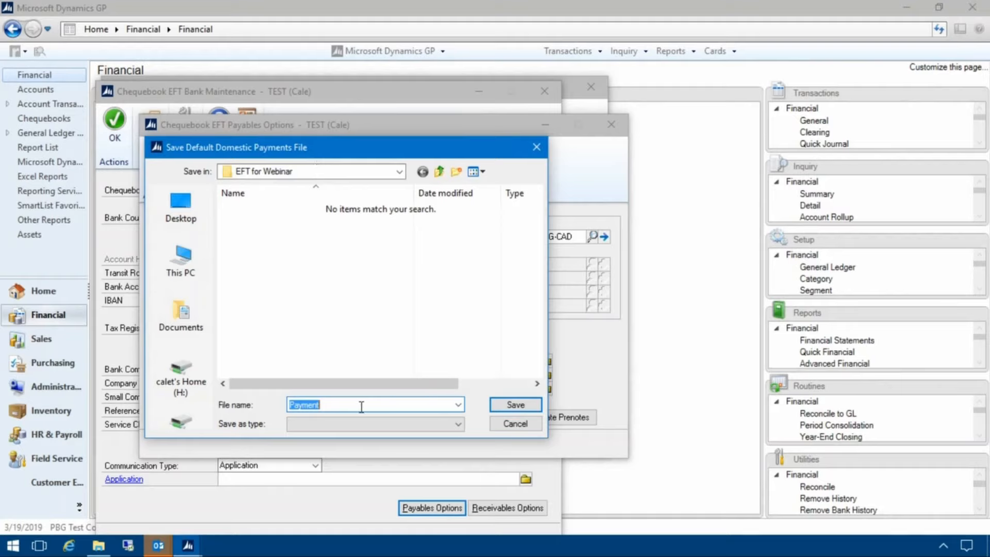
left_click(519, 411)
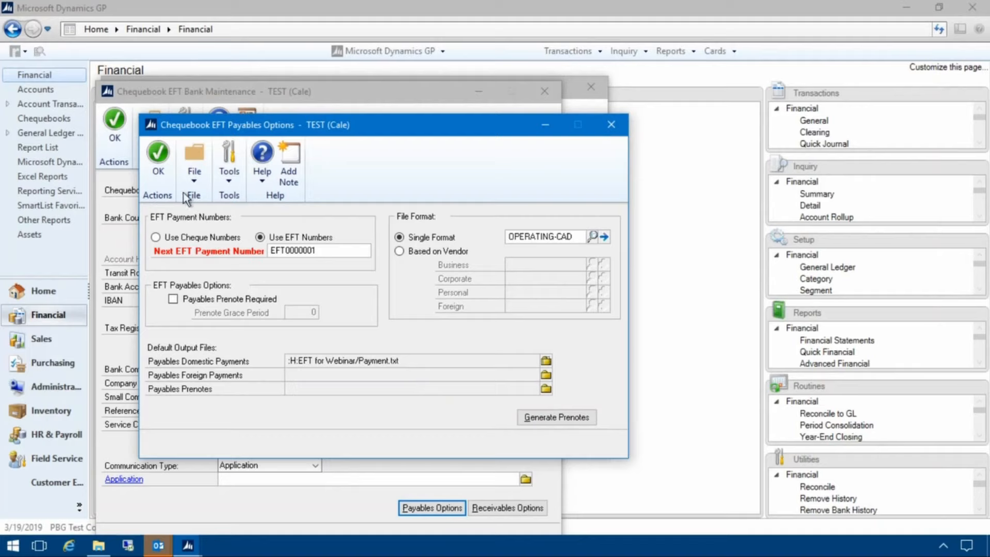
left_click(158, 160)
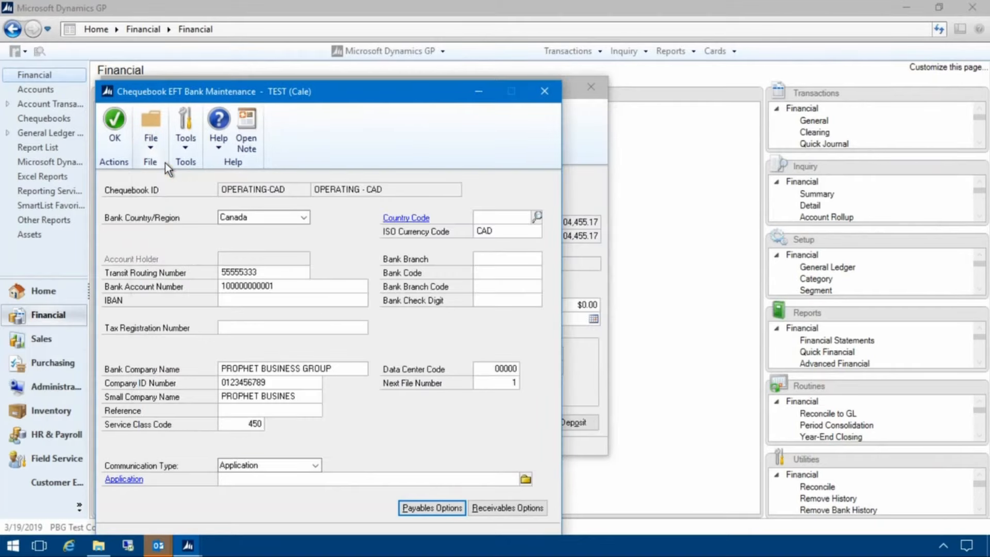
left_click(117, 126)
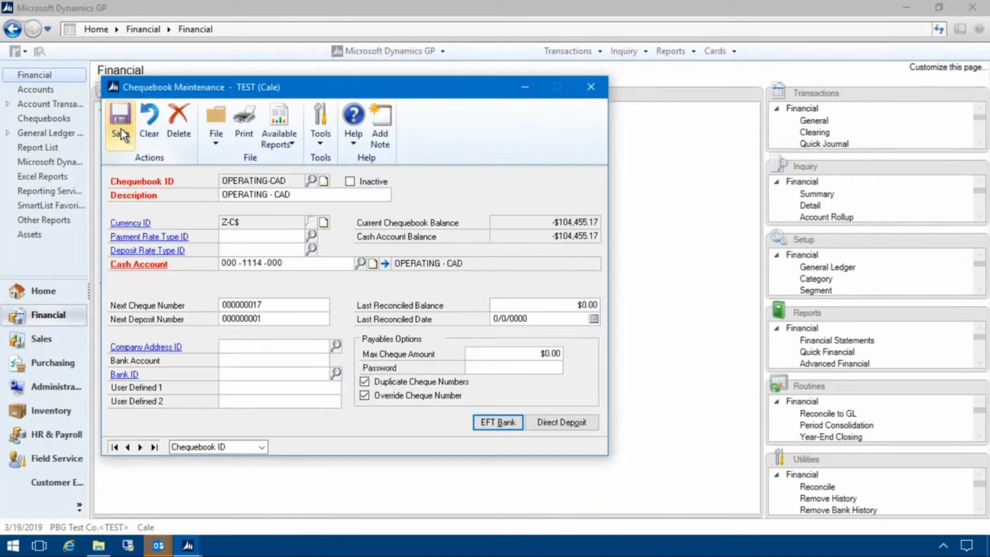
left_click(121, 129)
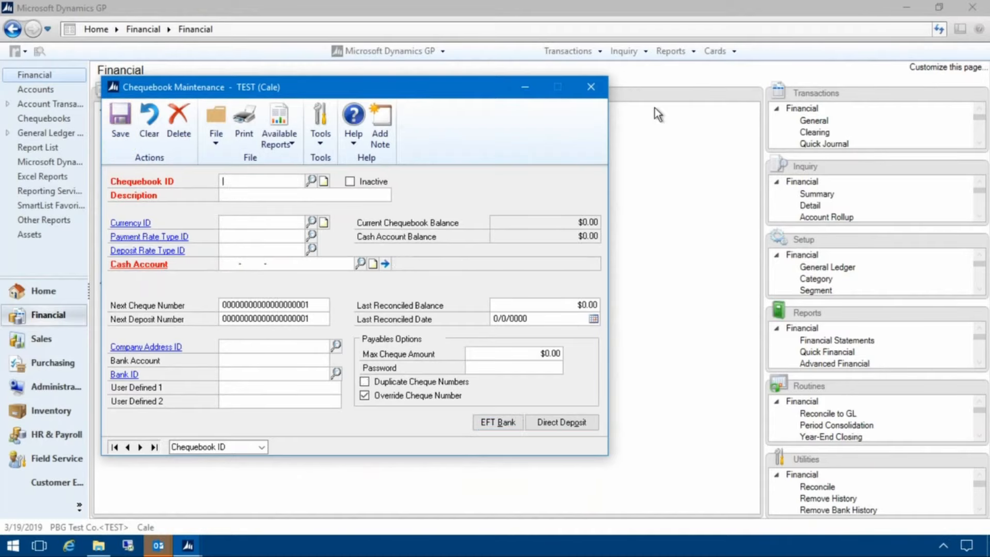
left_click(598, 87)
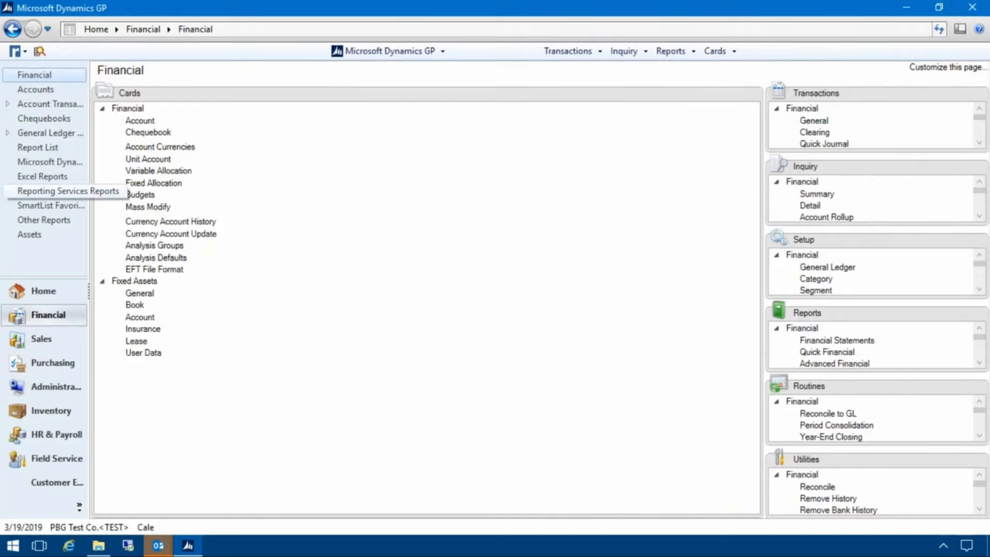
Open the EFT bank details for the REMIT address of the purchasing vendor .VENDOR_ABC
left_click(71, 366)
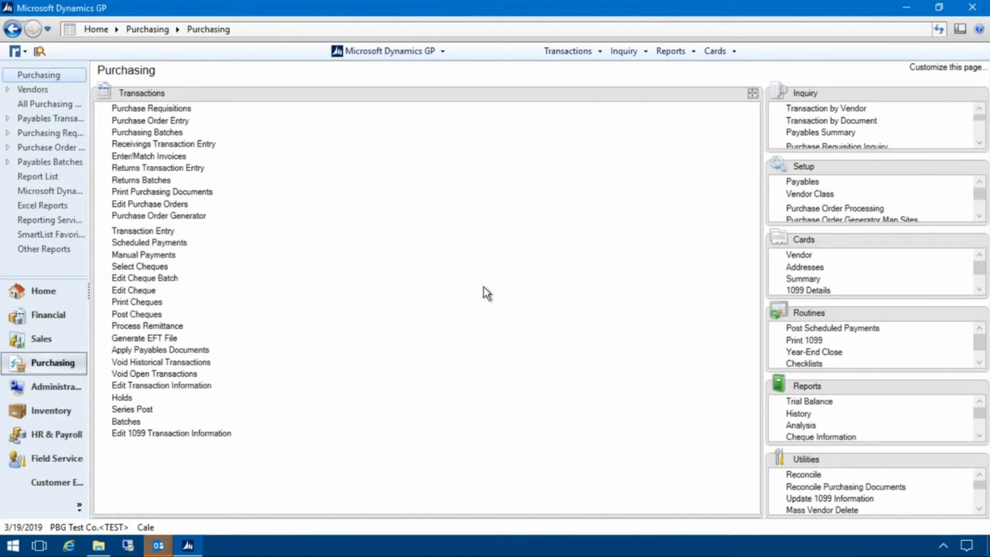
left_click(978, 245)
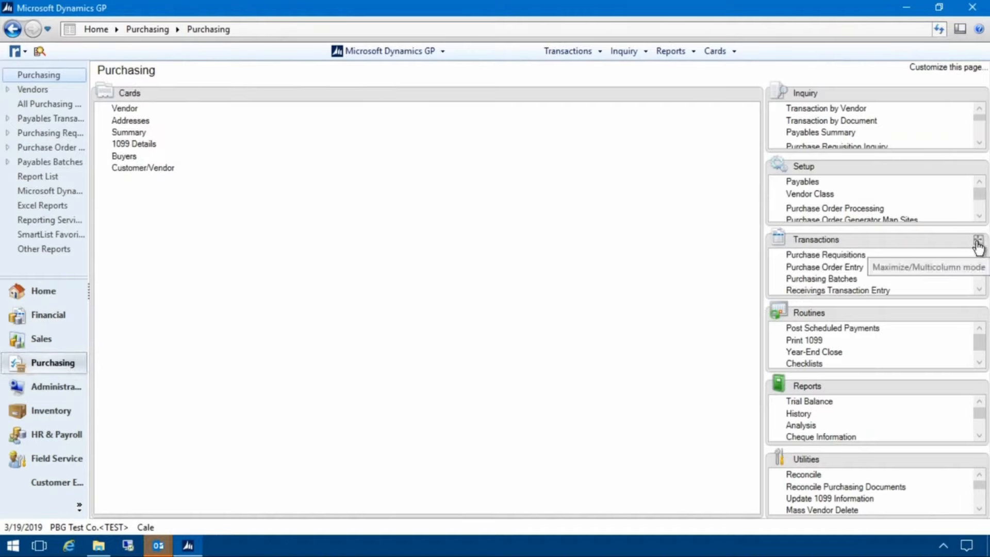
left_click(124, 108)
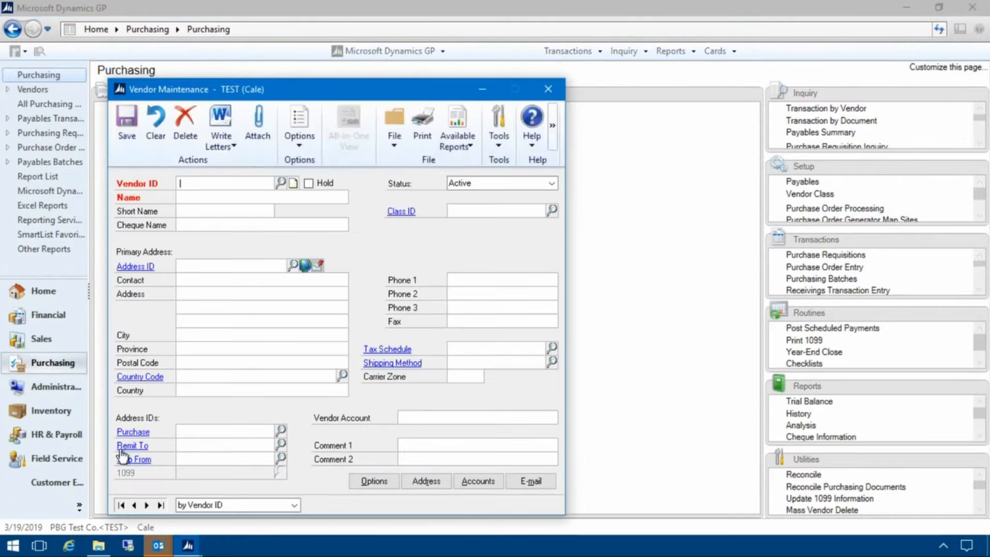
left_click(121, 505)
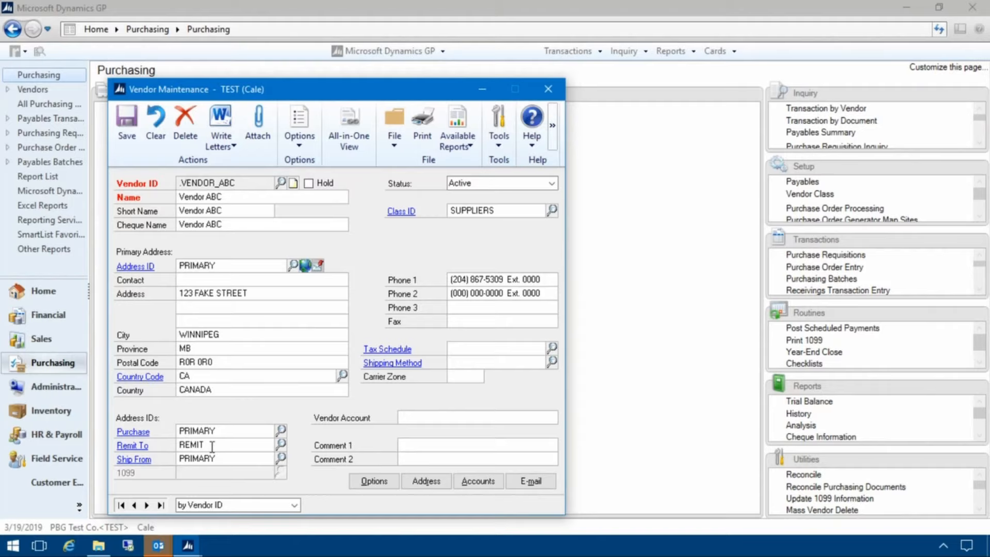
left_click(143, 447)
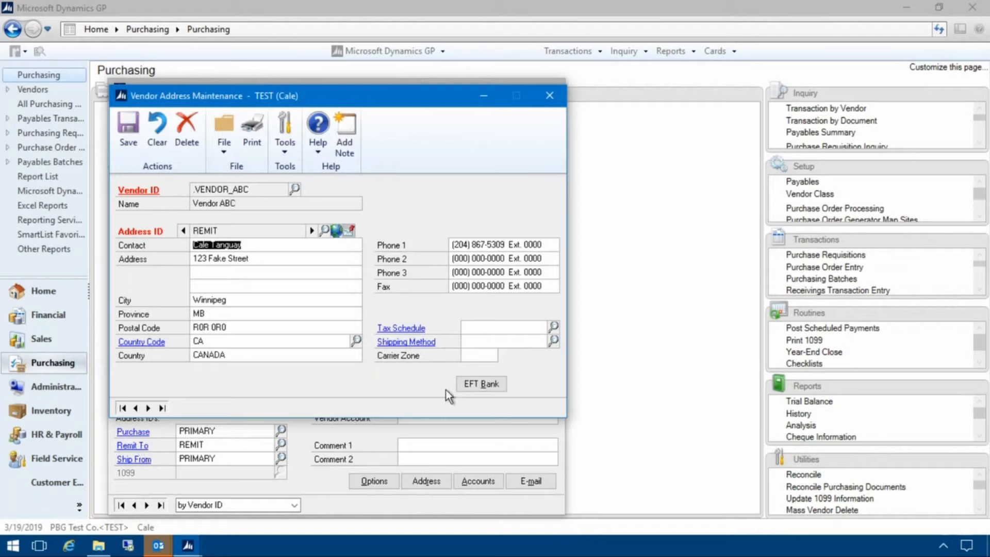
left_click(481, 389)
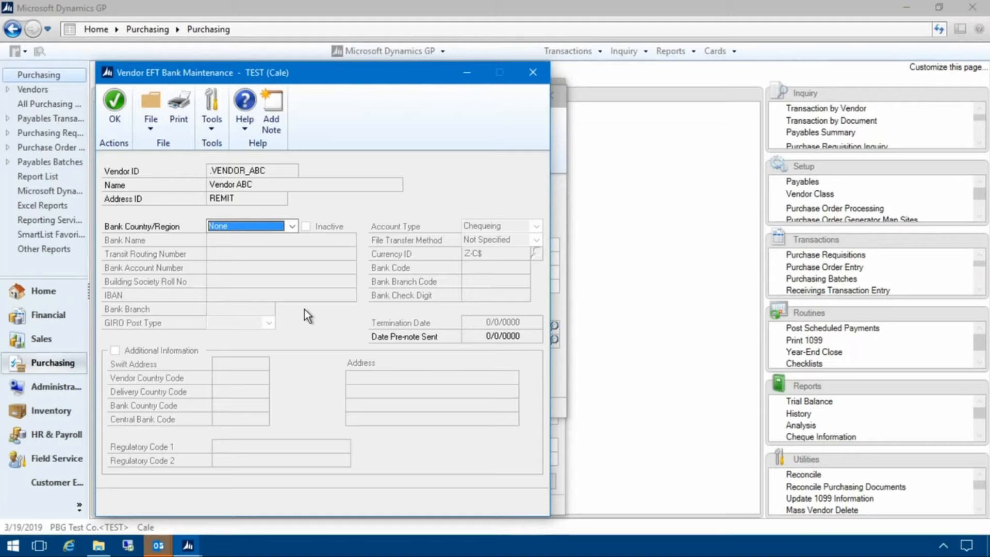
Set the vendor's bank country to Canada, enter an eight-digit transit routing number and the bank account number, and accept the details
key("c")
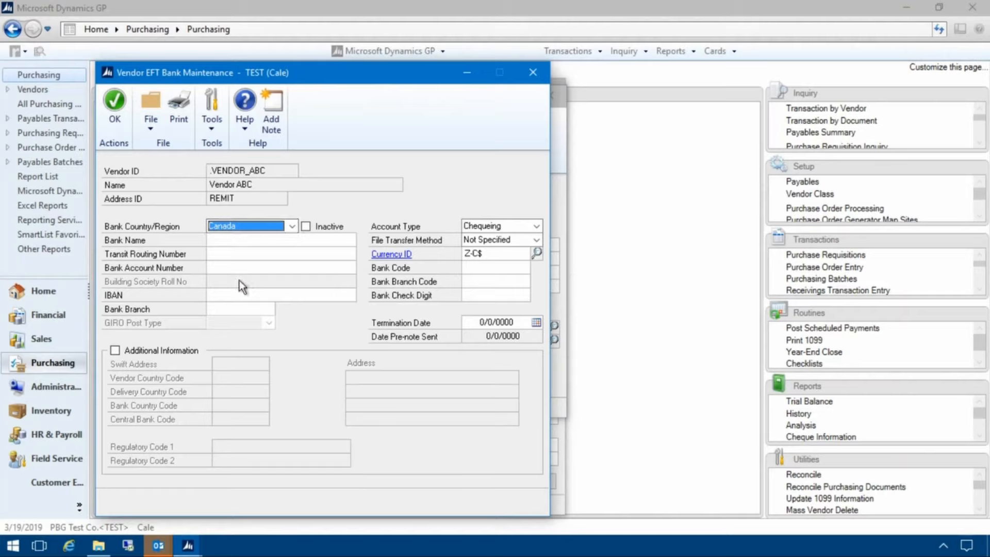
left_click(249, 256)
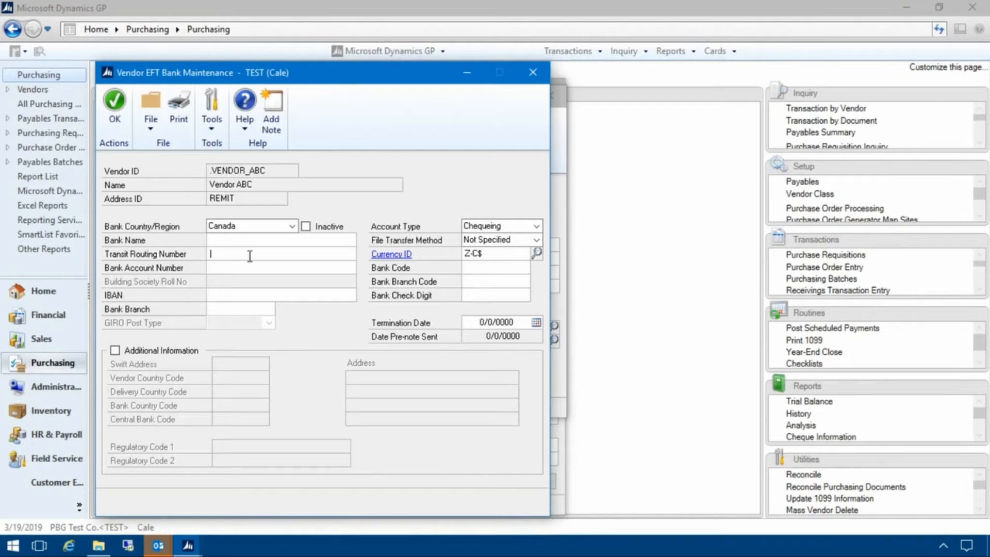
type("55555333")
type("3")
key("Tab")
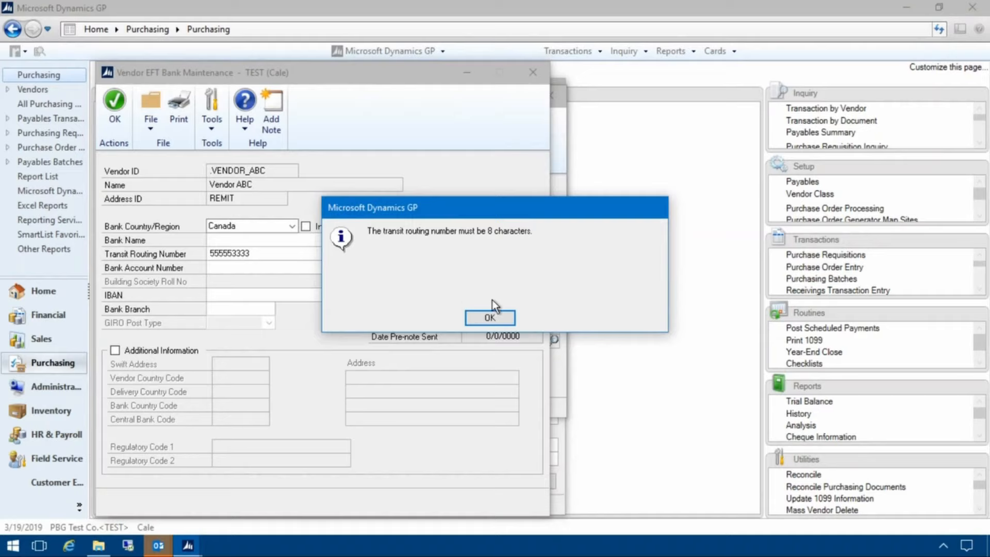
left_click(501, 313)
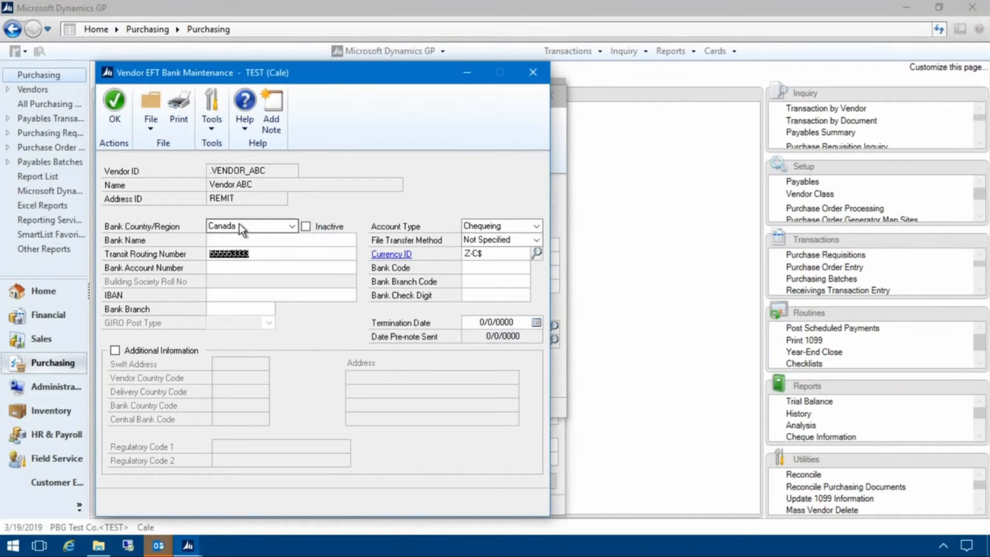
left_click(236, 252)
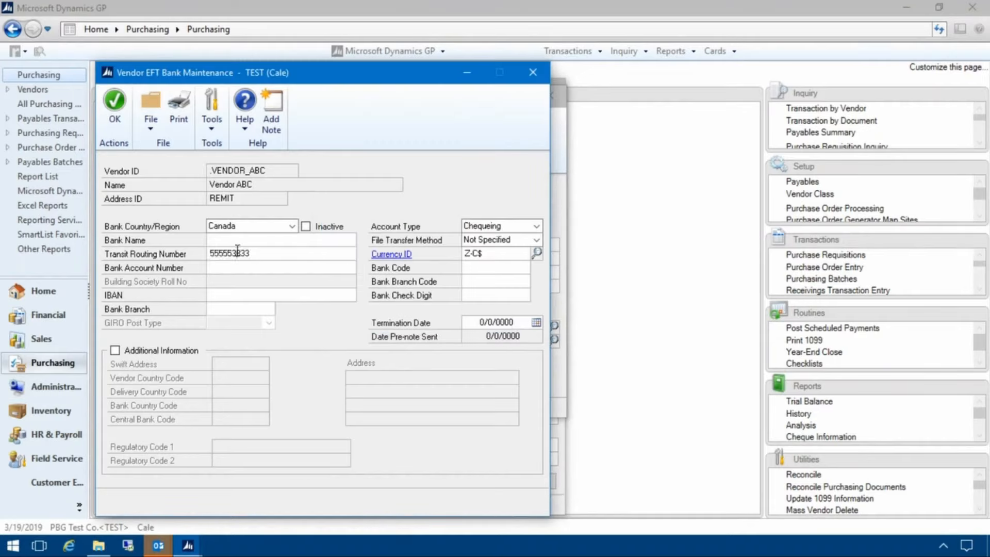
key("BackSpace")
type("1234567890")
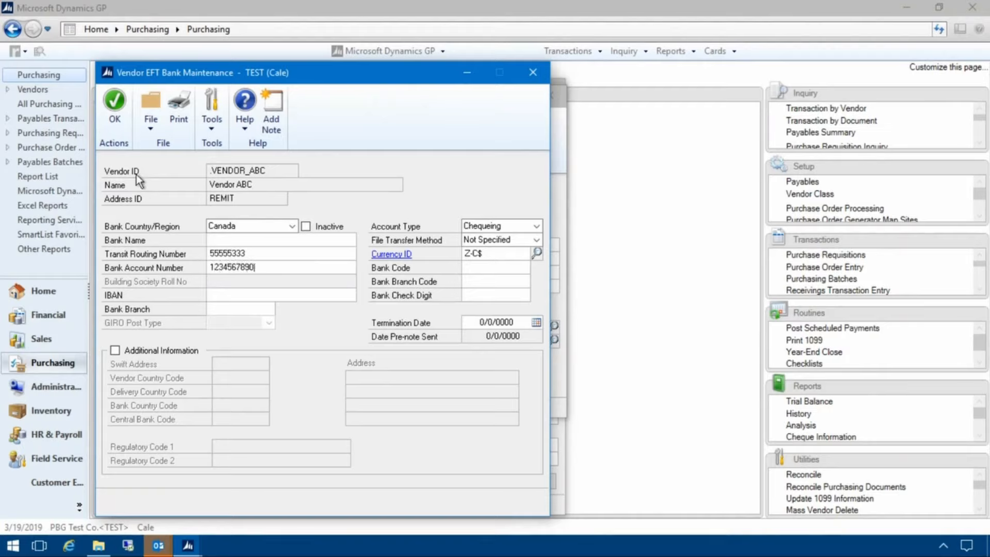
left_click(120, 103)
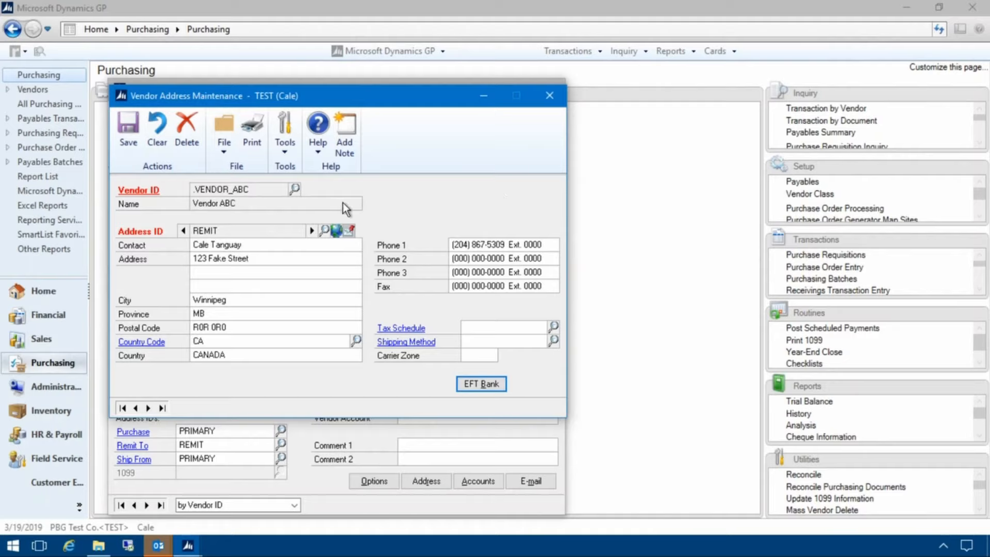
Check the e-mail recipient in the REMIT address's internet information and save the vendor address
left_click(336, 231)
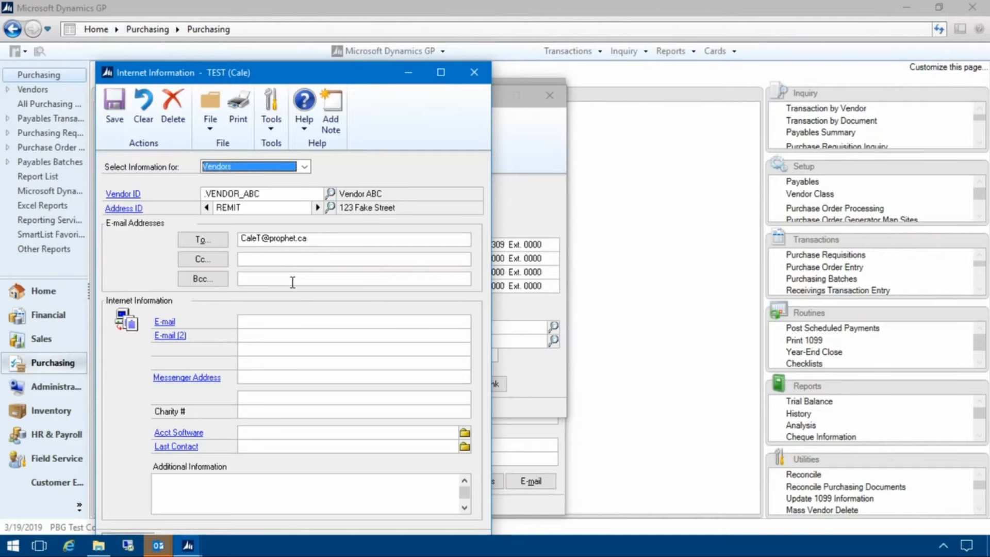
left_click(466, 79)
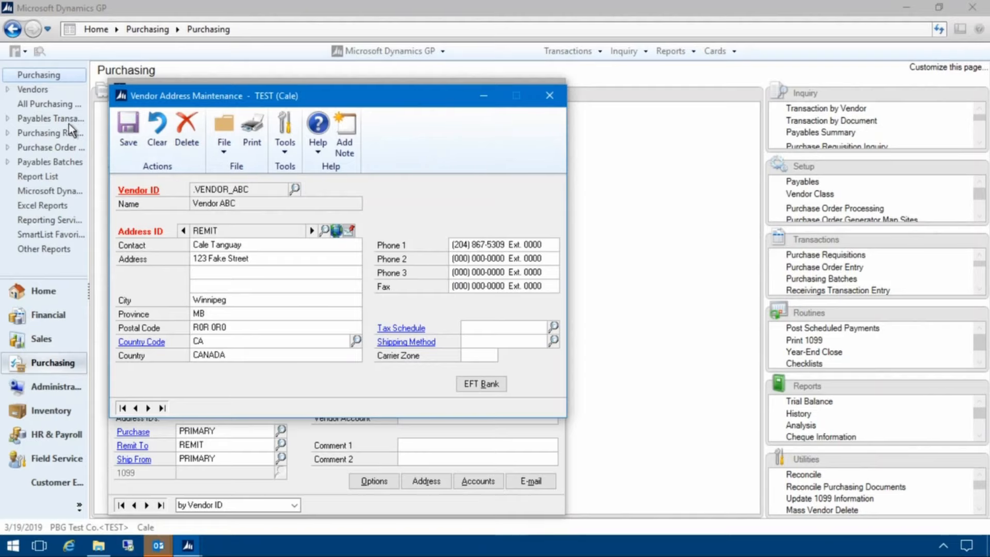
left_click(129, 129)
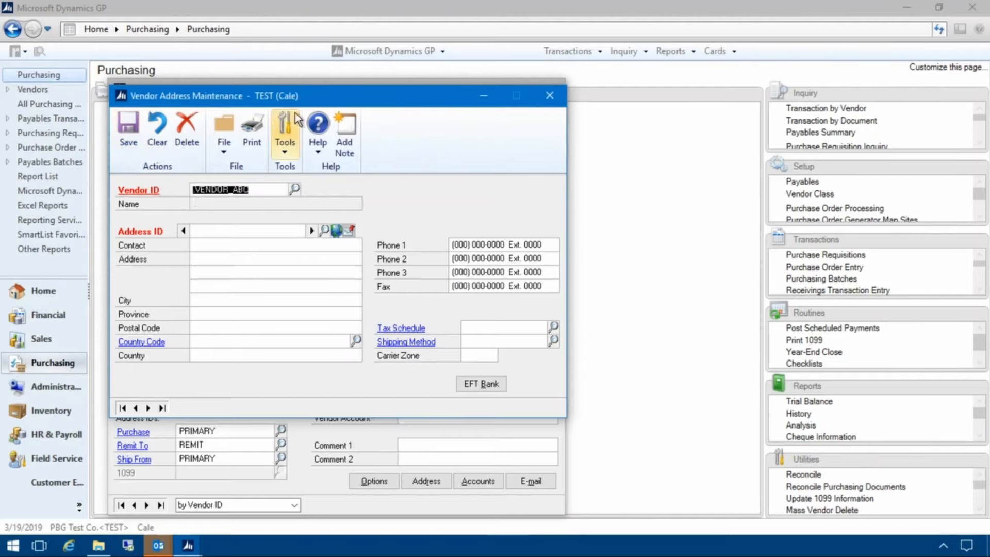
left_click(550, 95)
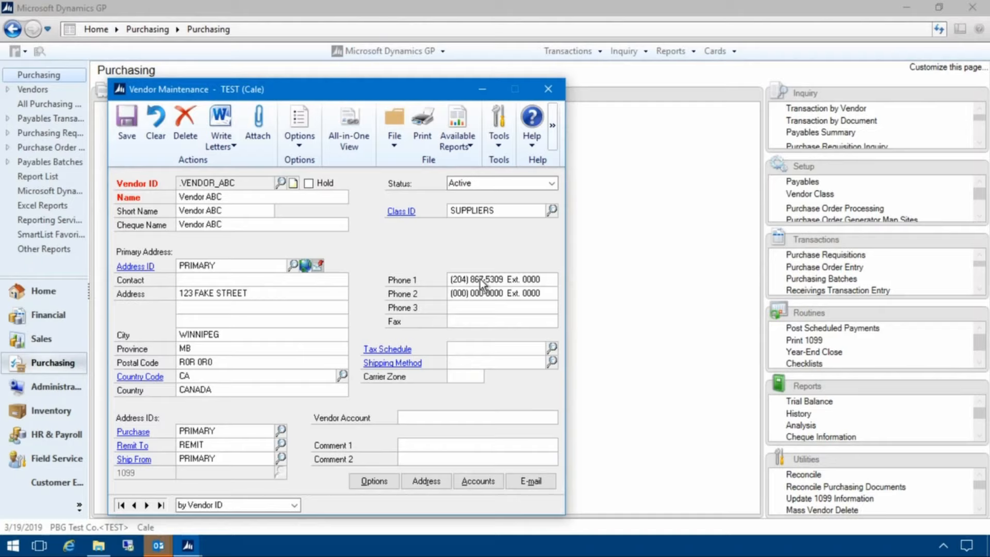
Enable the Vendor Remittance form in the vendor's e-mail options with PDF format, then save and close the vendor record
left_click(527, 484)
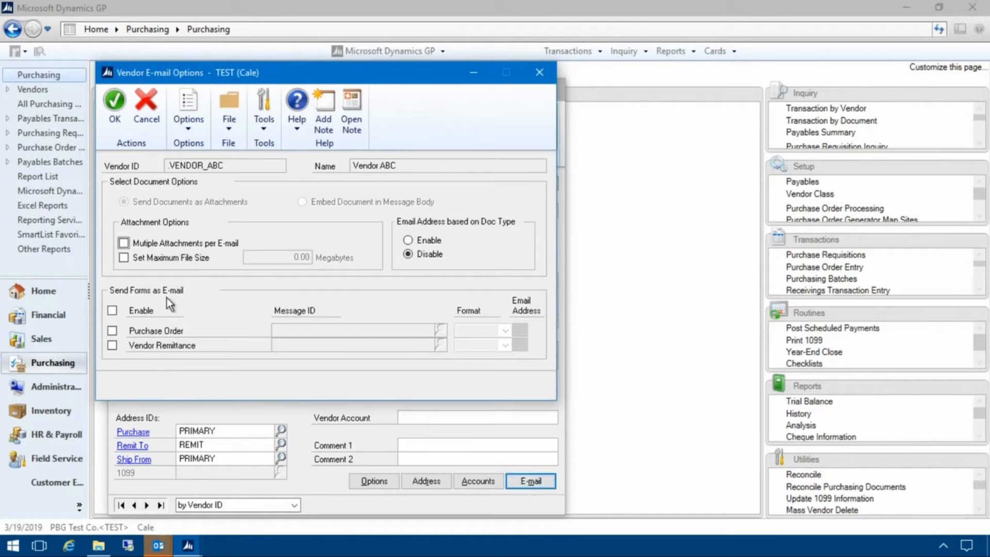
left_click(113, 345)
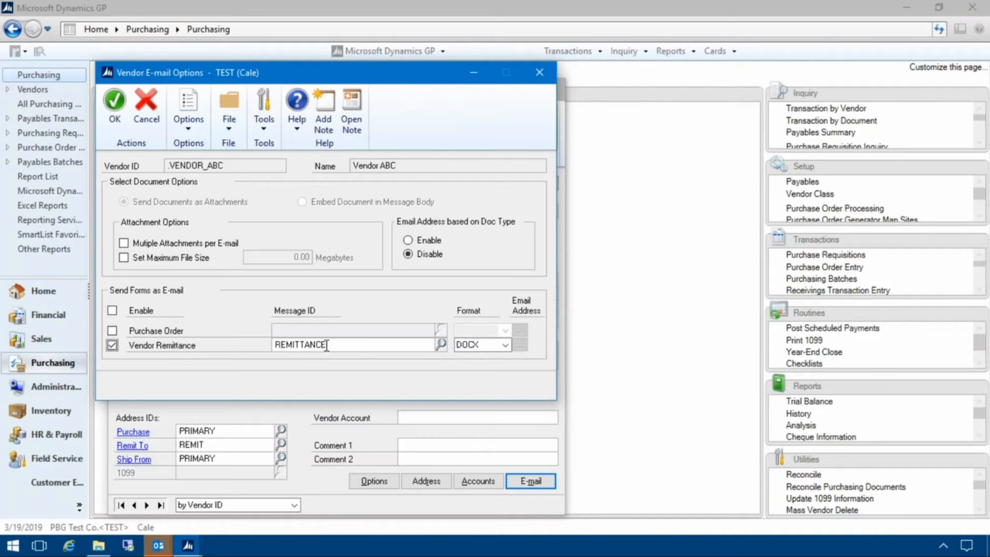
left_click(490, 344)
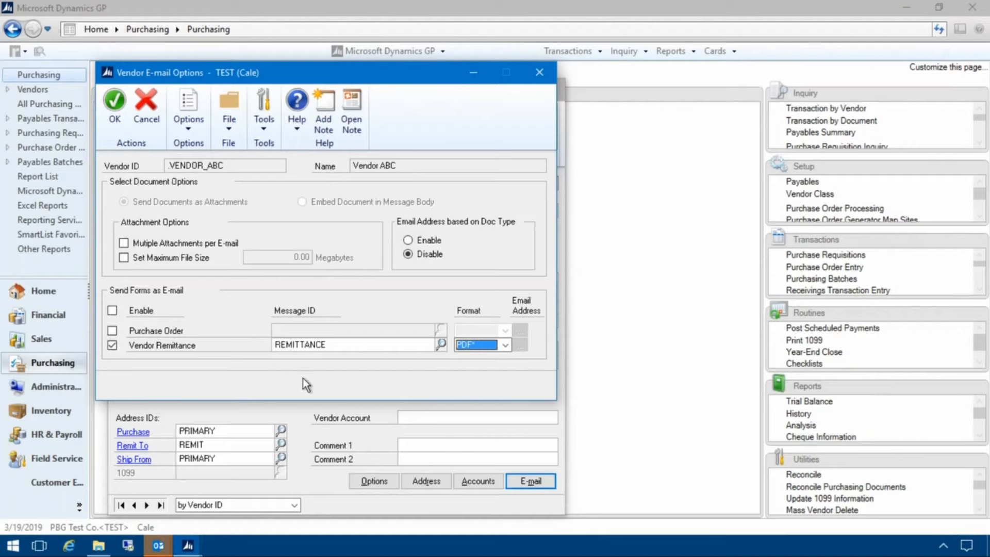
left_click(188, 547)
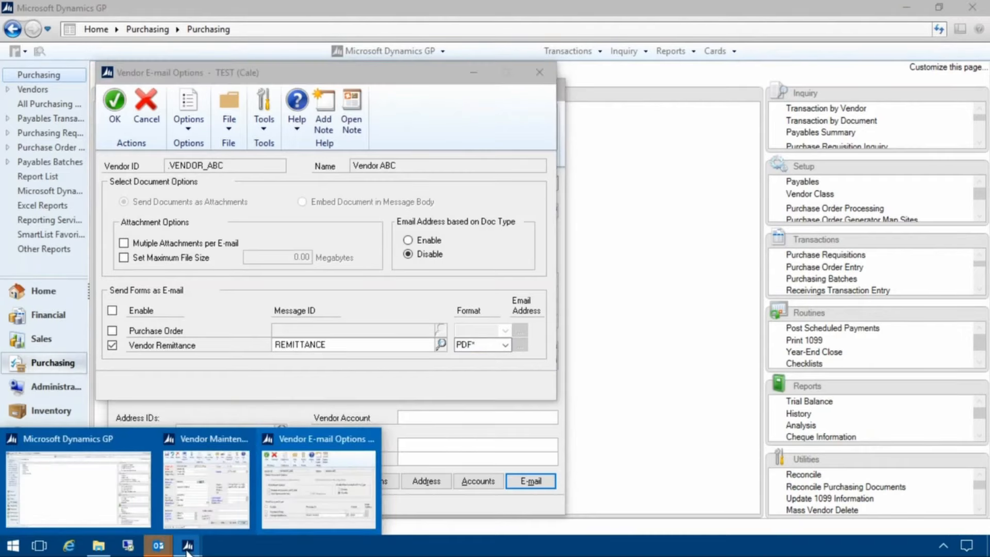
left_click(368, 357)
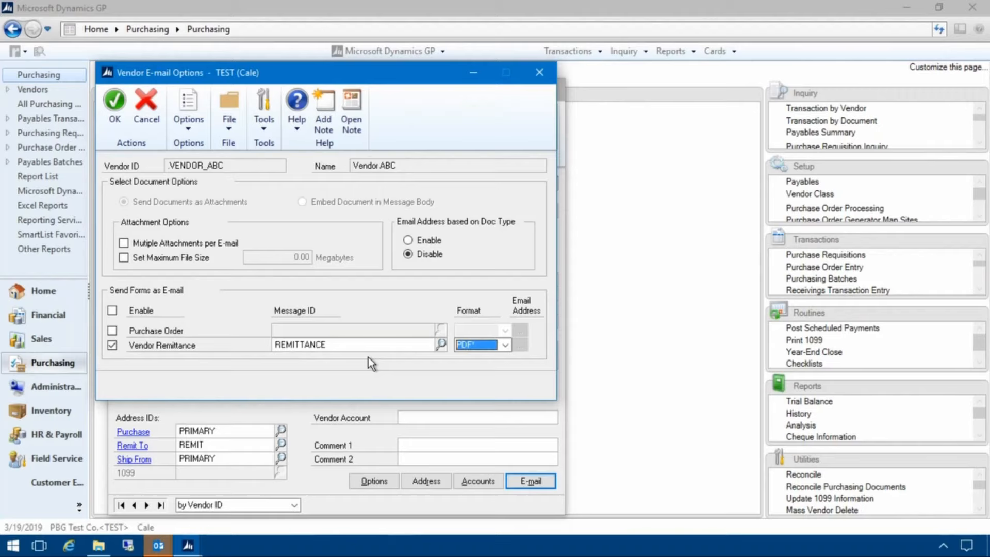
left_click(122, 114)
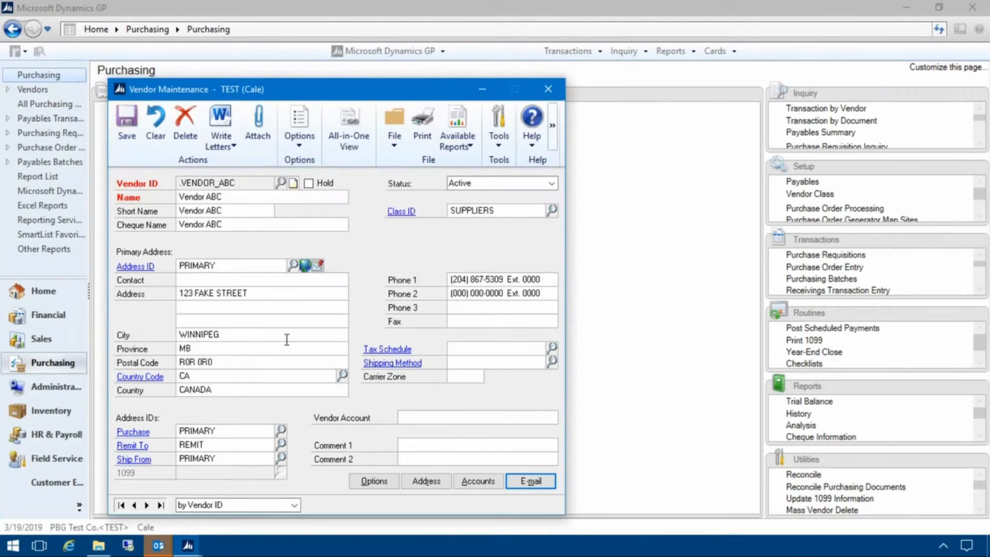
left_click(128, 129)
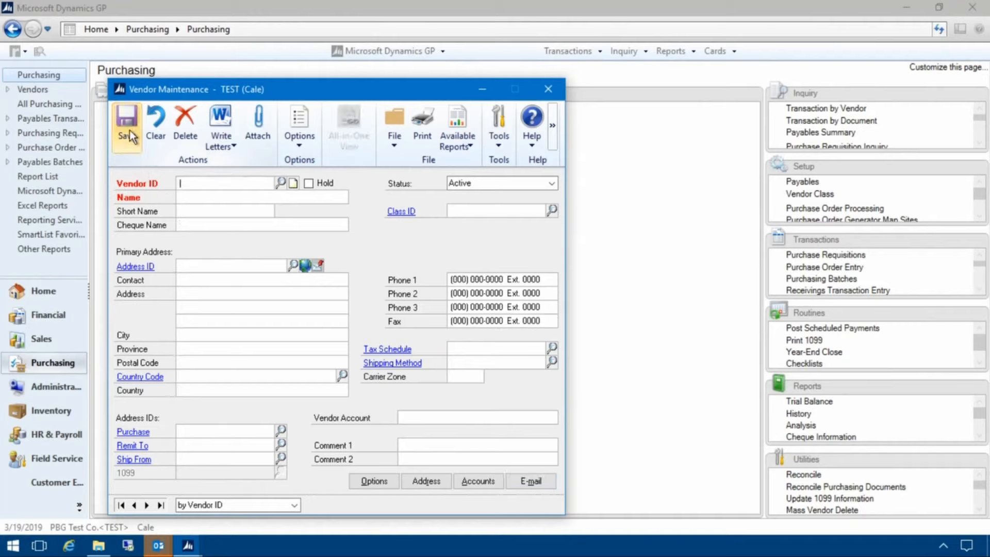
left_click(549, 91)
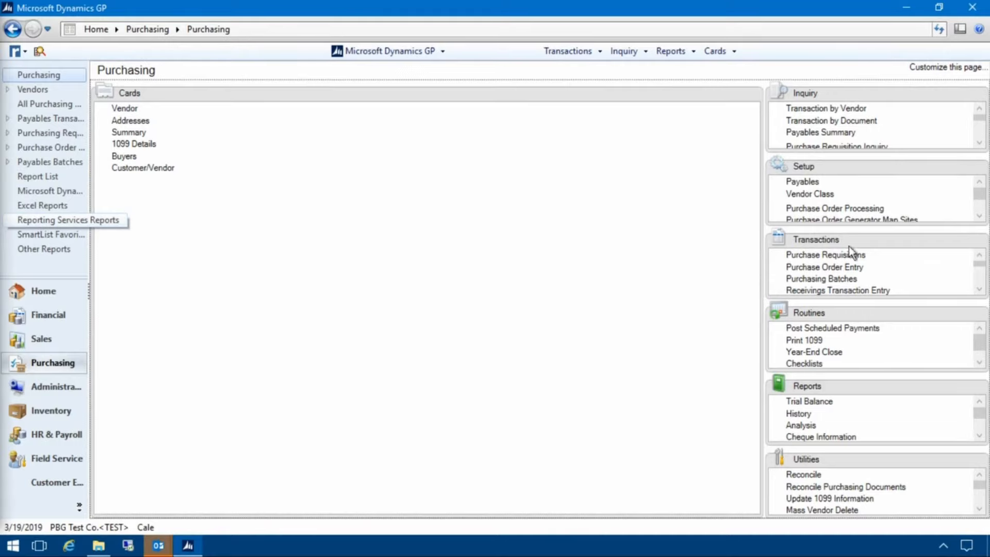
Open Edit Cheque Batch from the purchasing transactions and add a new batch with the ID WEBINAR
left_click(979, 241)
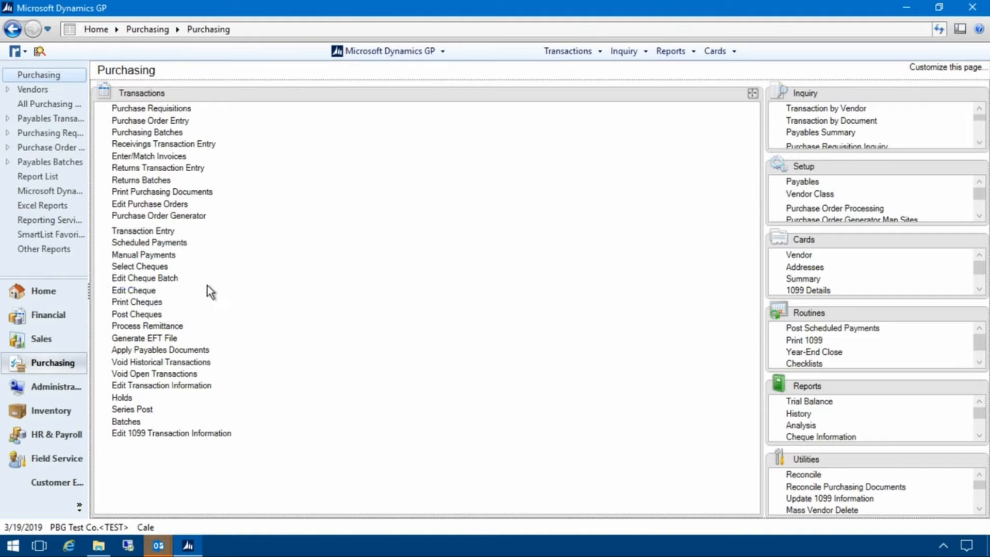
left_click(170, 279)
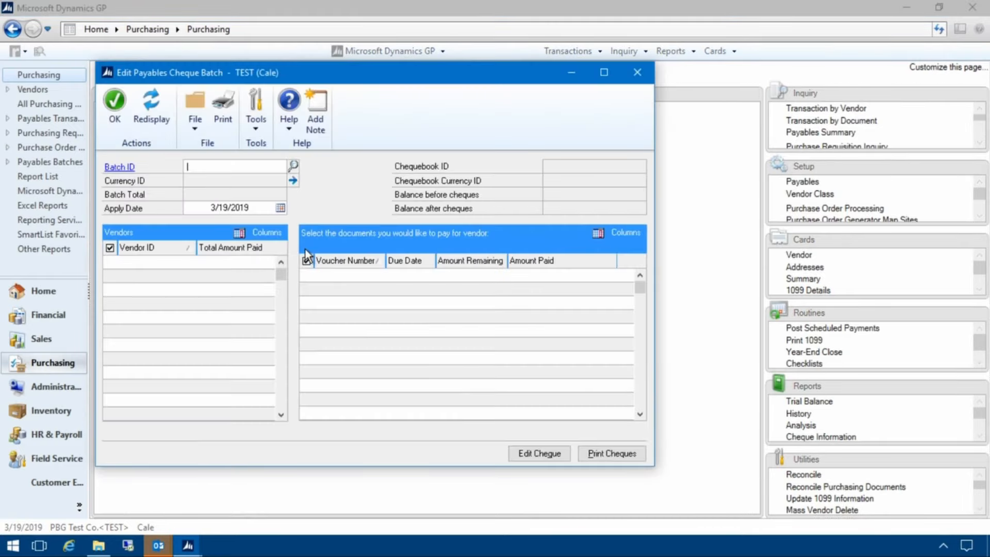
type("WE")
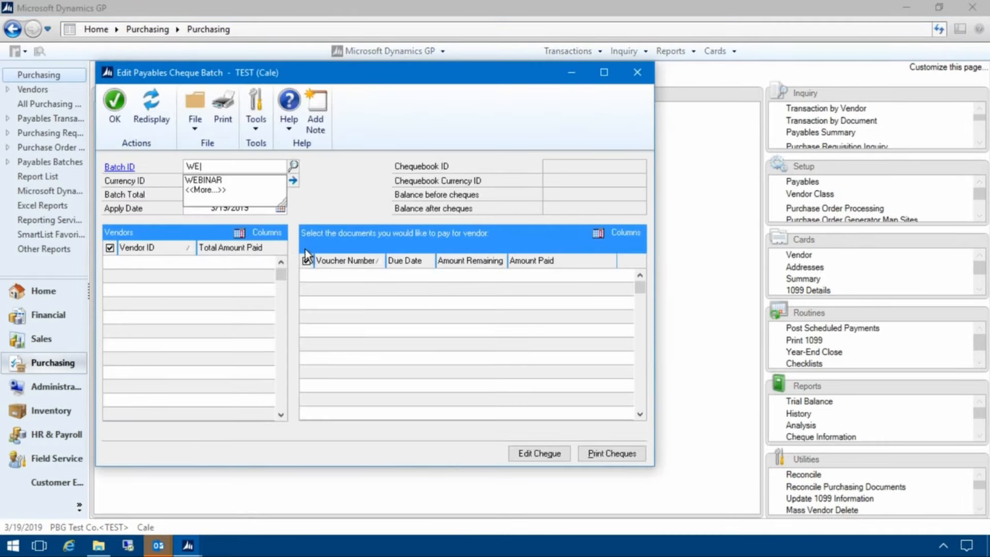
type("BI")
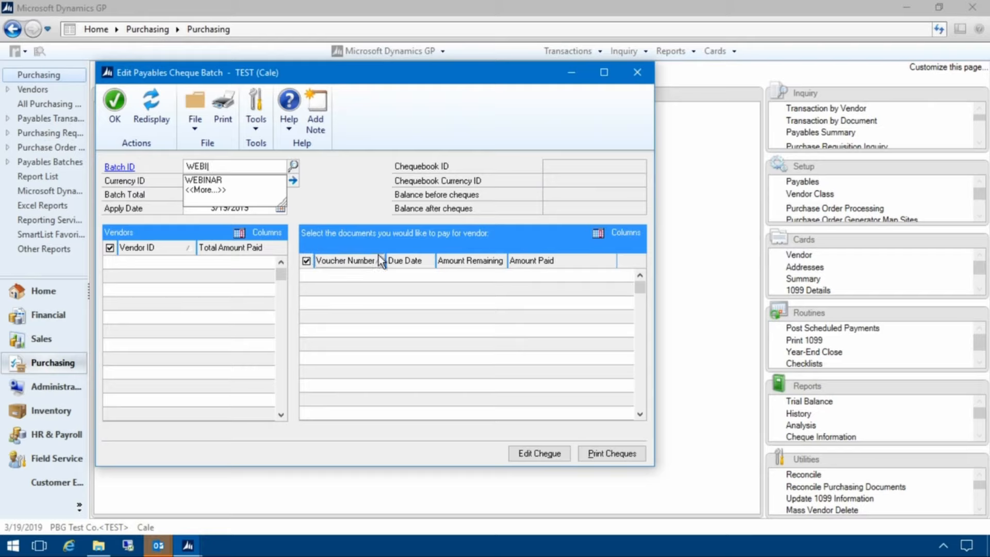
type("NAR")
key("Tab")
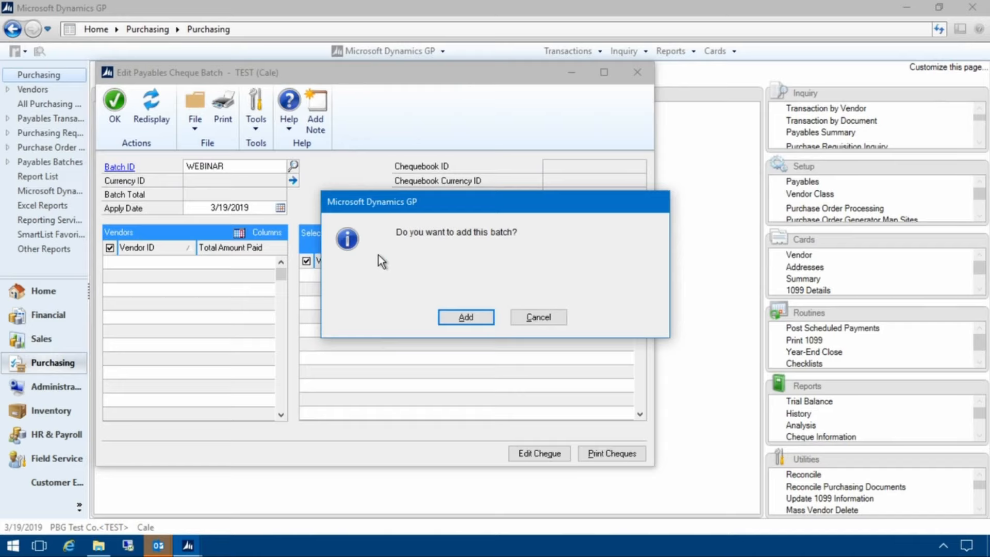
left_click(466, 317)
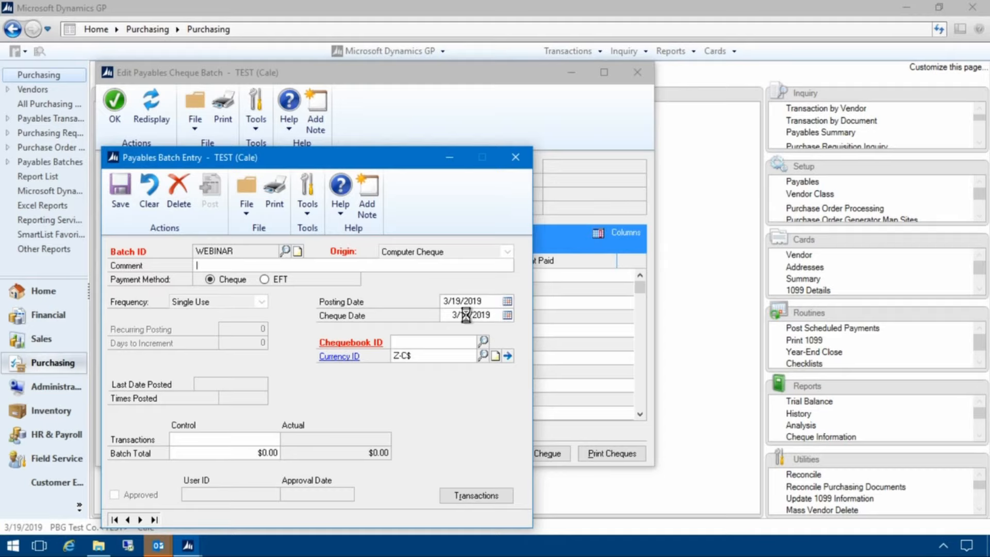
Set the WEBINAR batch's payment method to EFT with chequebook OPERATING-CAD and save the batch
left_click(268, 281)
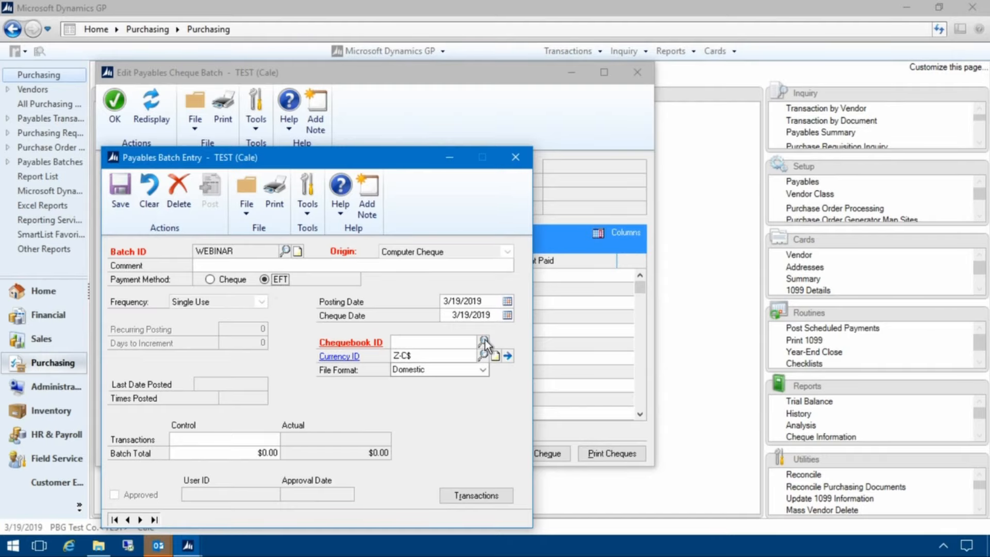
left_click(483, 340)
double_click(276, 289)
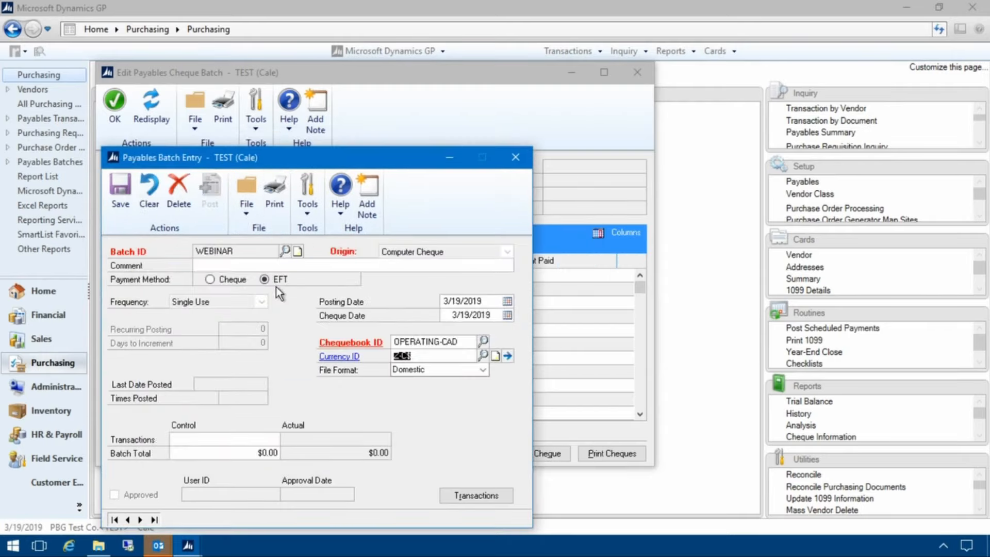
left_click(113, 191)
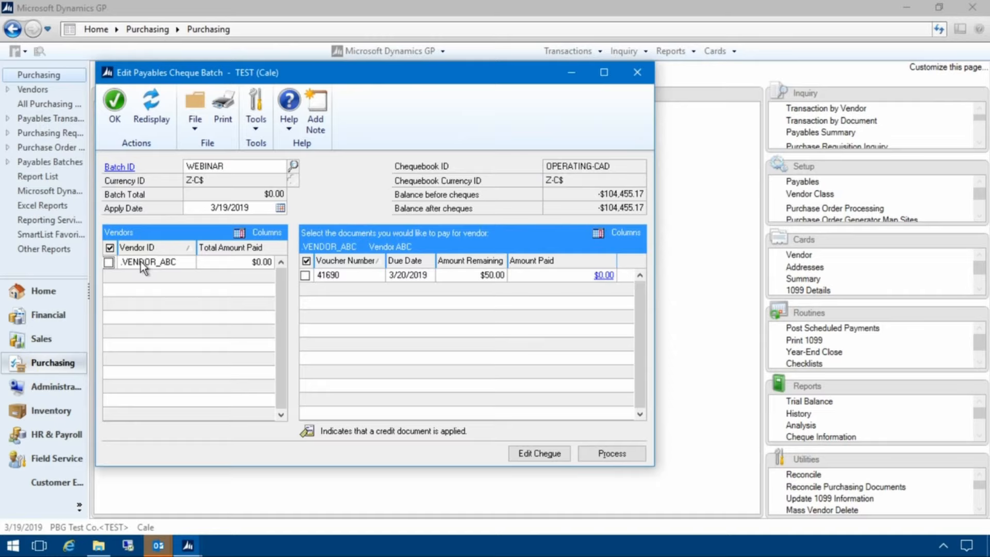
Include .VENDOR_ABC for payment in the WEBINAR batch and process its EFT payment
left_click(109, 262)
left_click(600, 449)
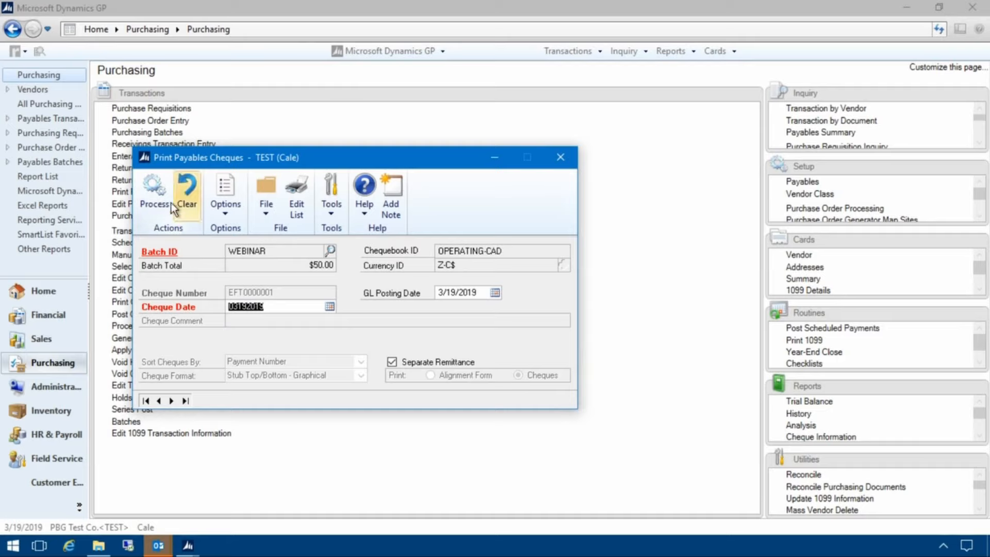
left_click(159, 197)
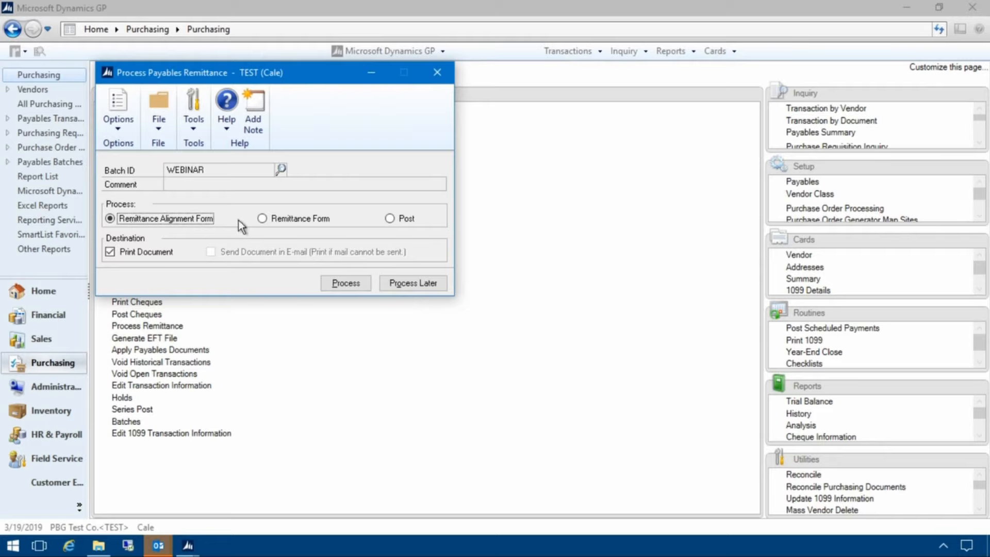
Process the WEBINAR batch's Remittance Form as an e-mailed document only, with Print Document turned off
left_click(264, 219)
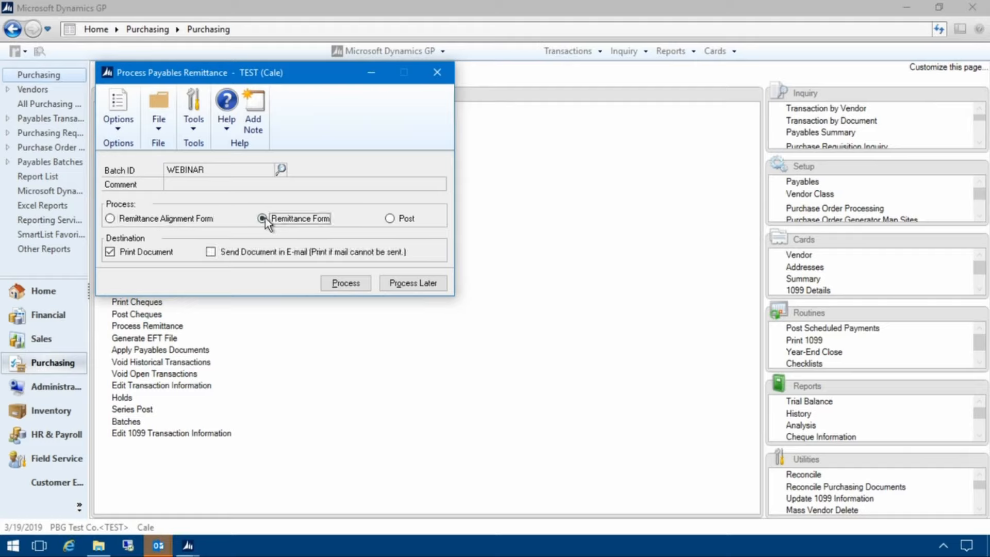
left_click(211, 252)
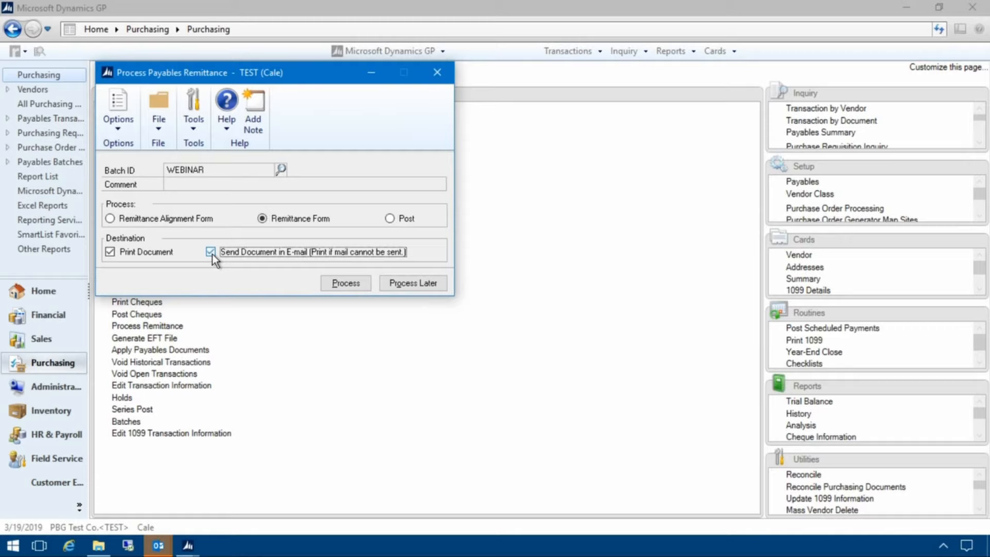
left_click(110, 252)
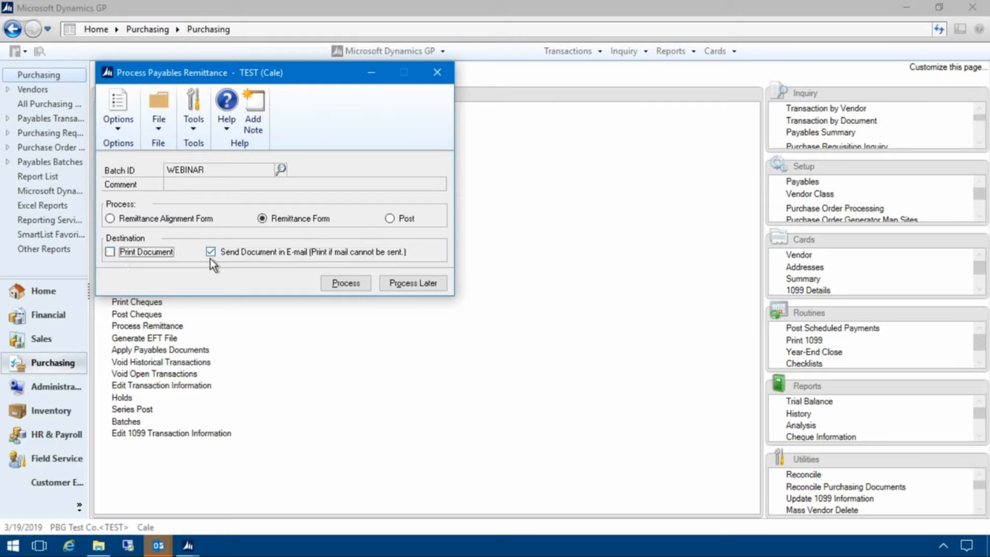
left_click(355, 283)
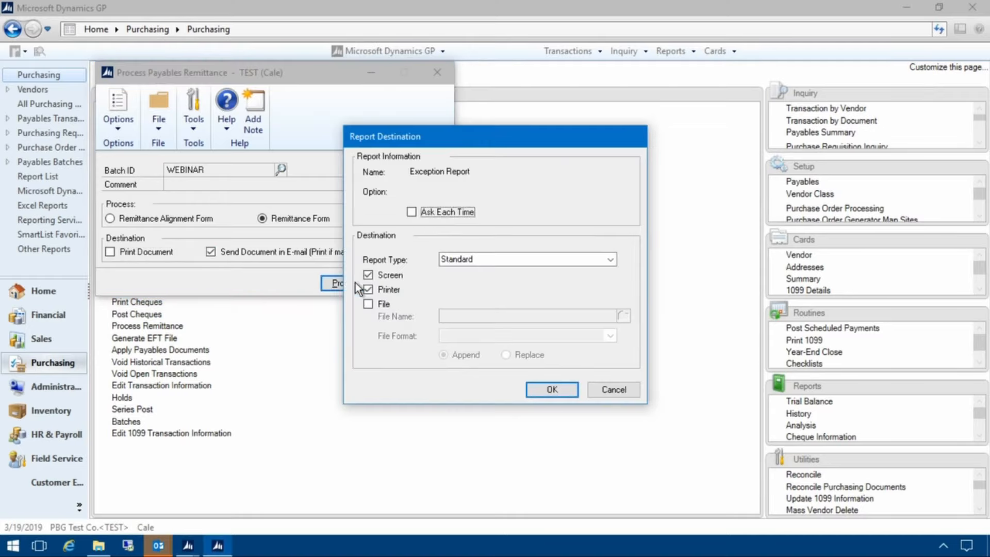
Output the remittance Exception Report to the screen only, review it maximized and close it
left_click(365, 288)
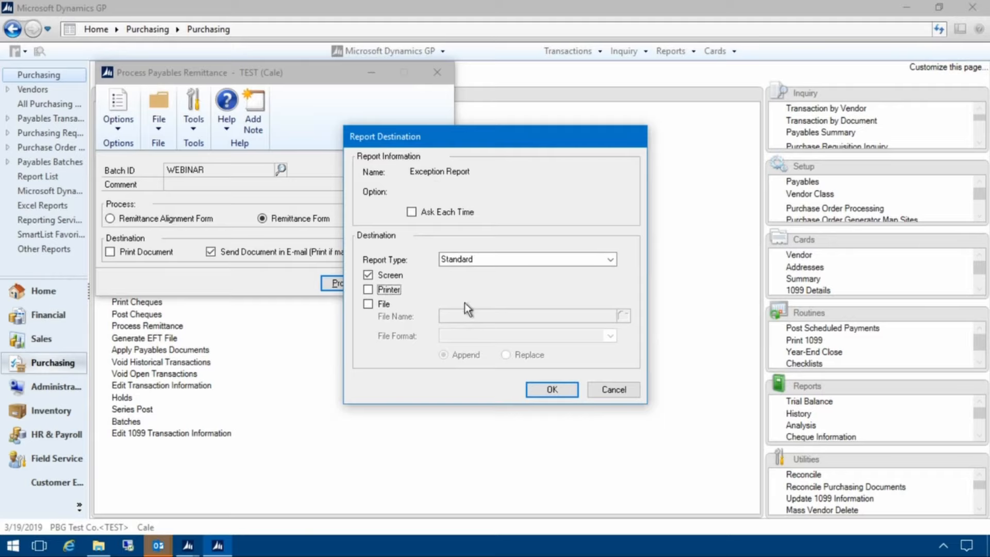
left_click(534, 387)
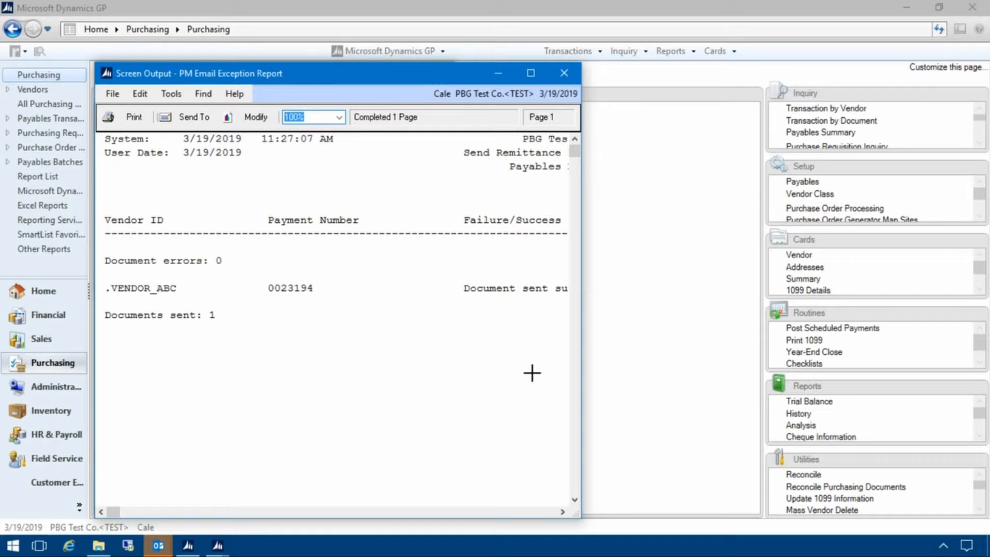
left_click(530, 76)
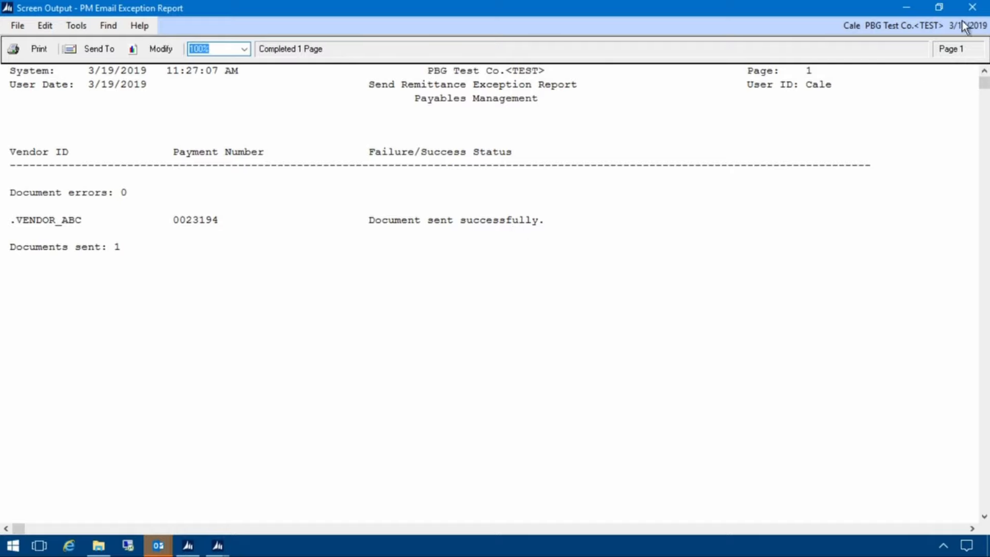
left_click(972, 8)
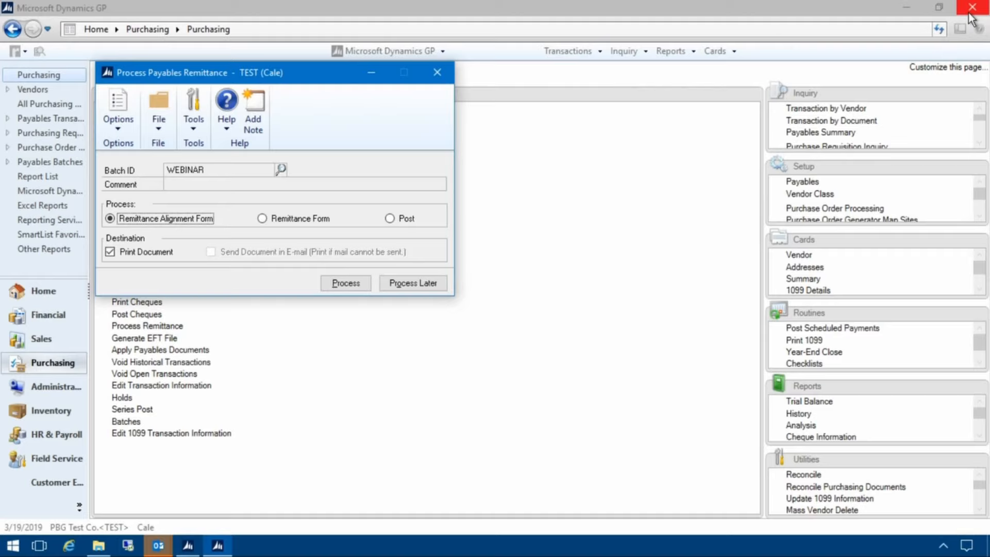
Post the WEBINAR batch's remittance, output the EFT Payment Register to the screen, and close it after review
left_click(391, 219)
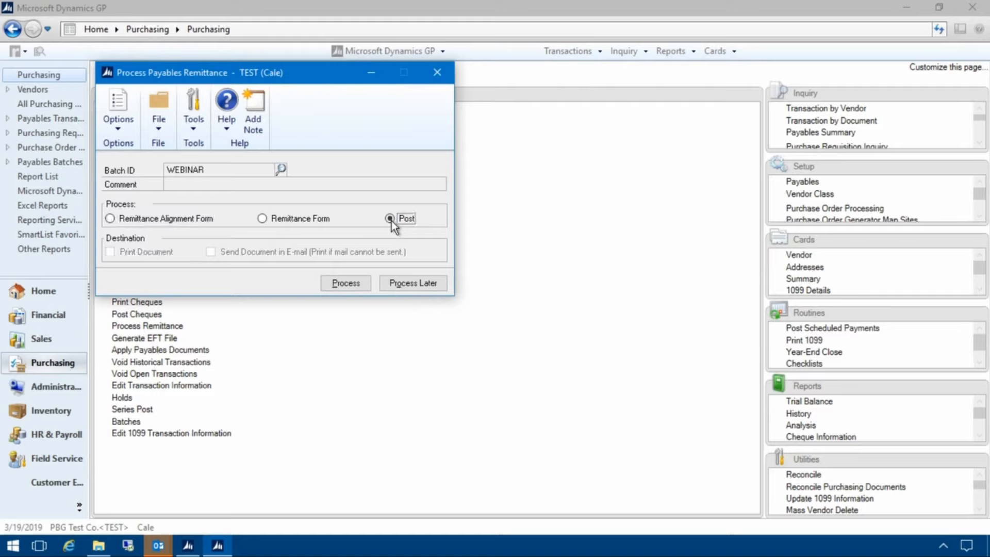
left_click(356, 285)
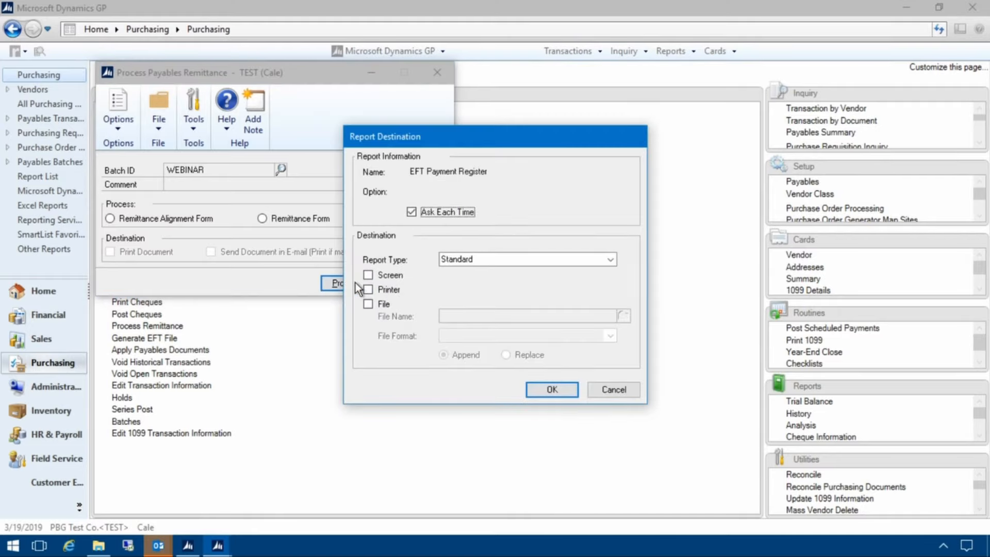
left_click(369, 275)
left_click(536, 384)
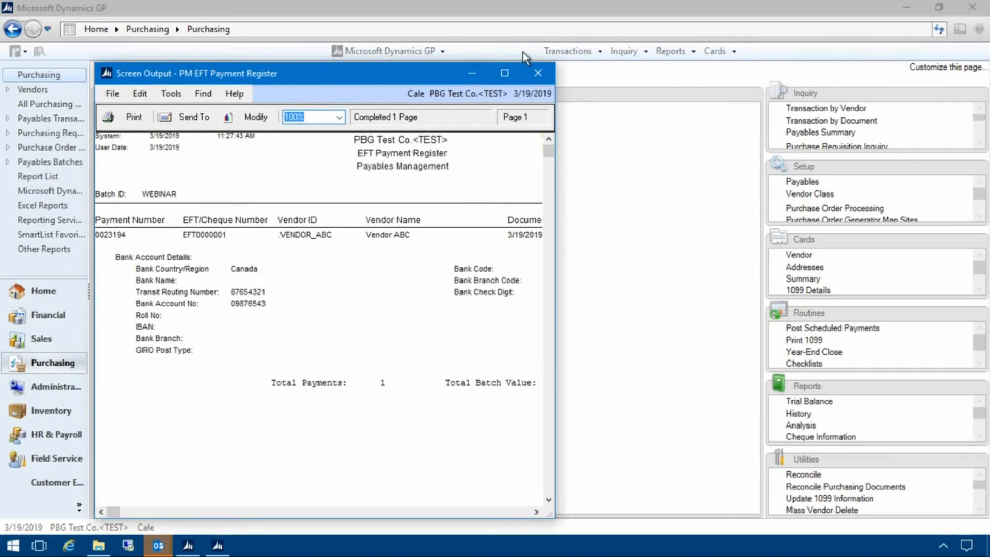
left_click(504, 73)
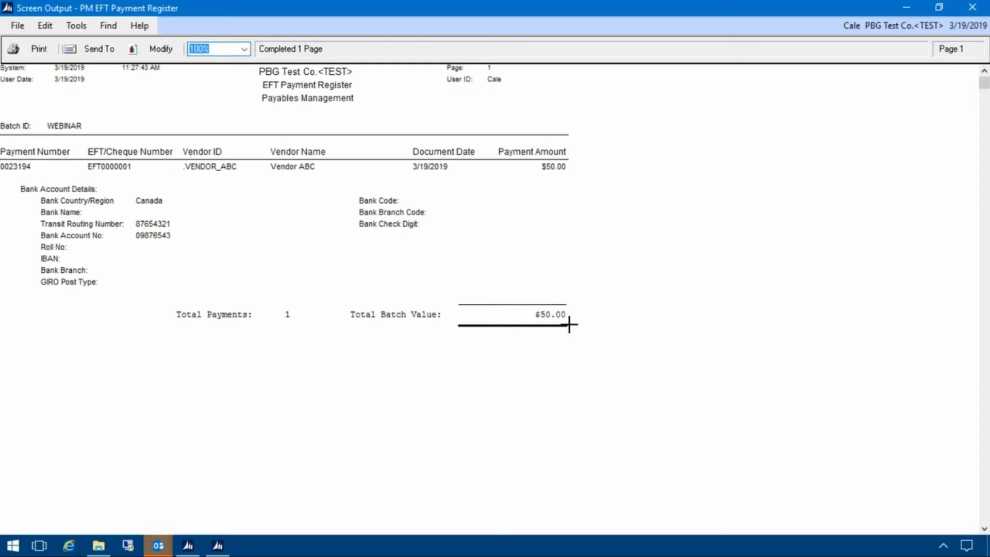
left_click(973, 8)
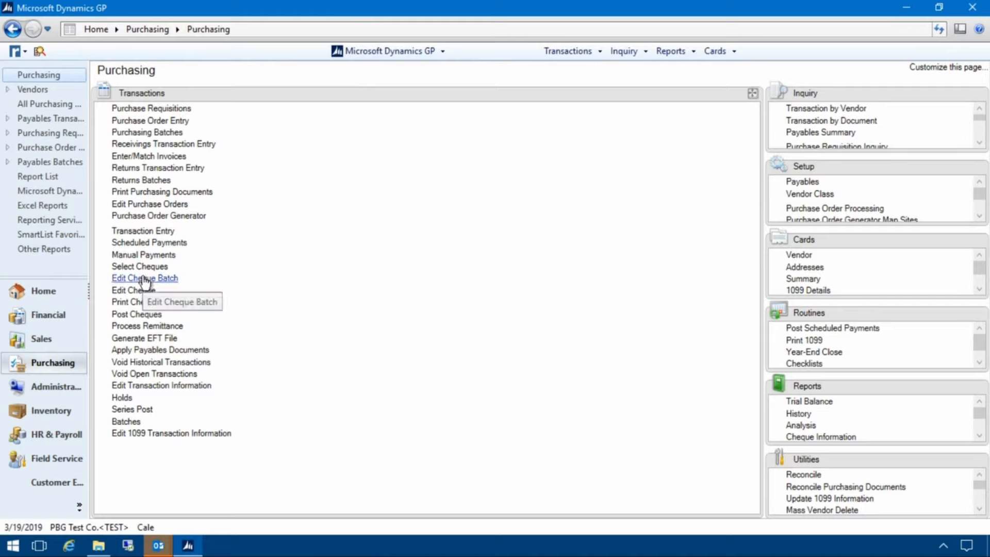
Open Generate EFT Files for the Purchasing series and select chequebook OPERATING-CAD
left_click(161, 338)
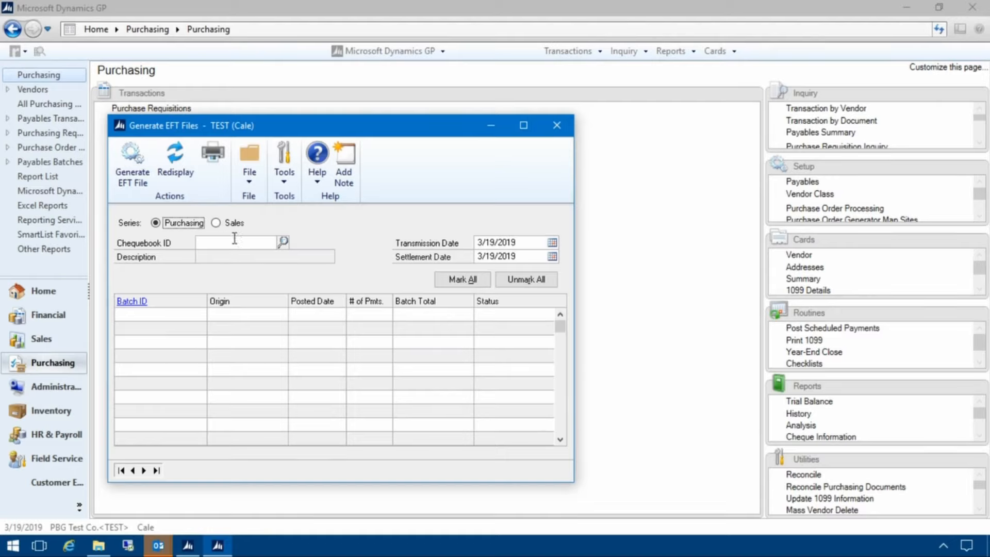
left_click(282, 242)
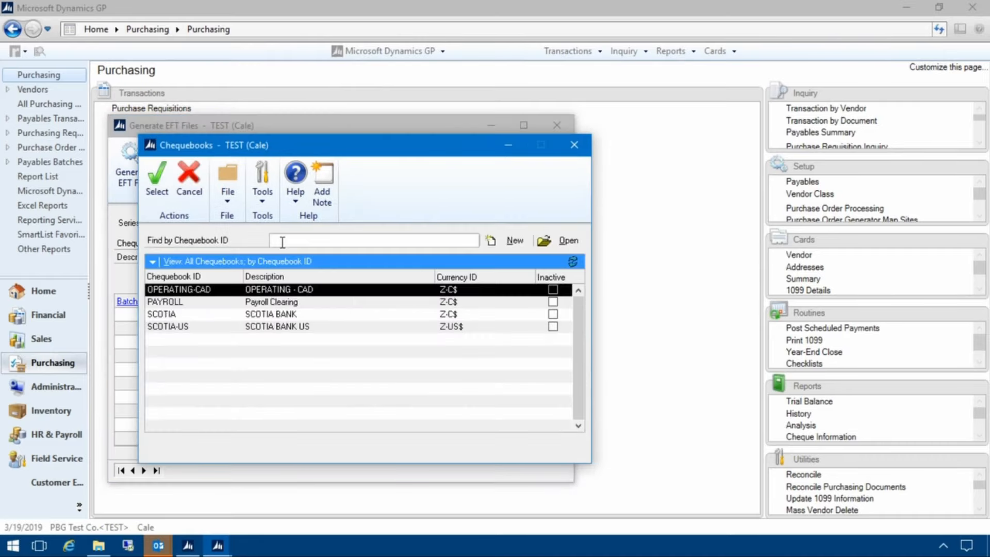
double_click(208, 288)
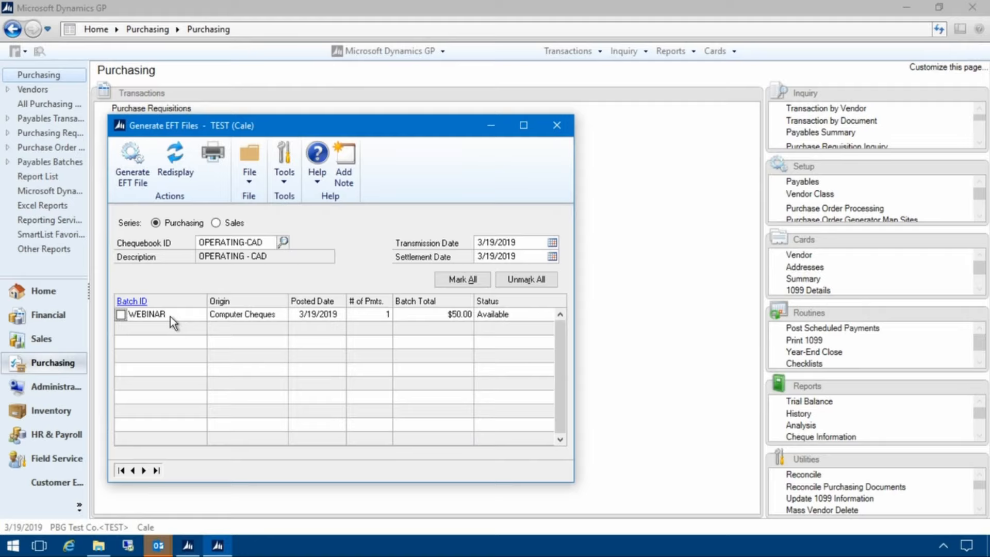
Mark the WEBINAR batch and generate its EFT file
left_click(121, 315)
left_click(534, 242)
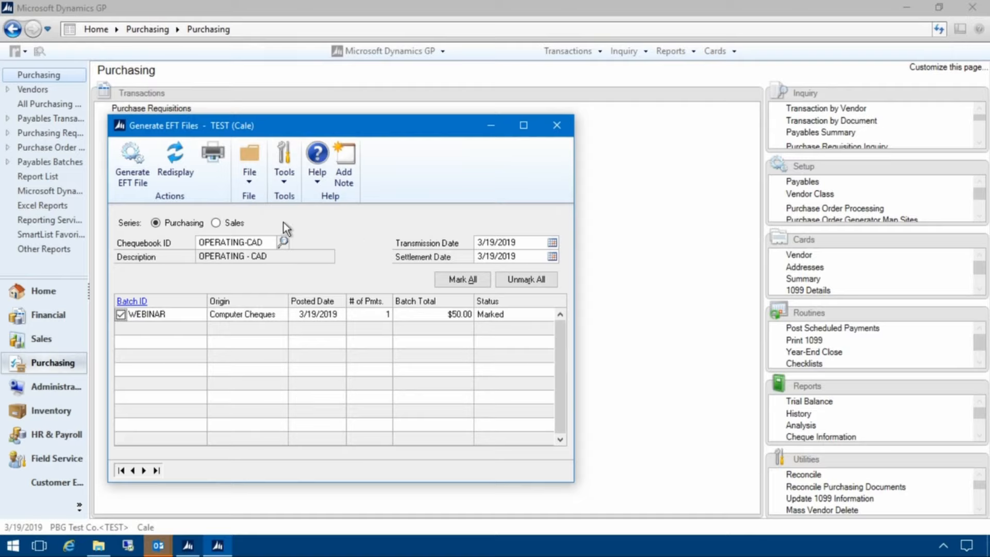
left_click(131, 176)
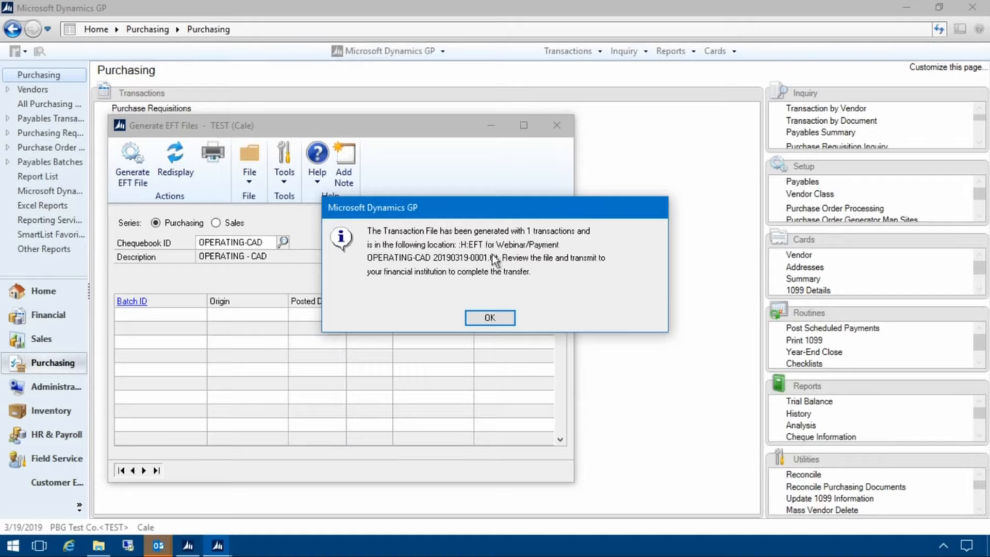
left_click(99, 545)
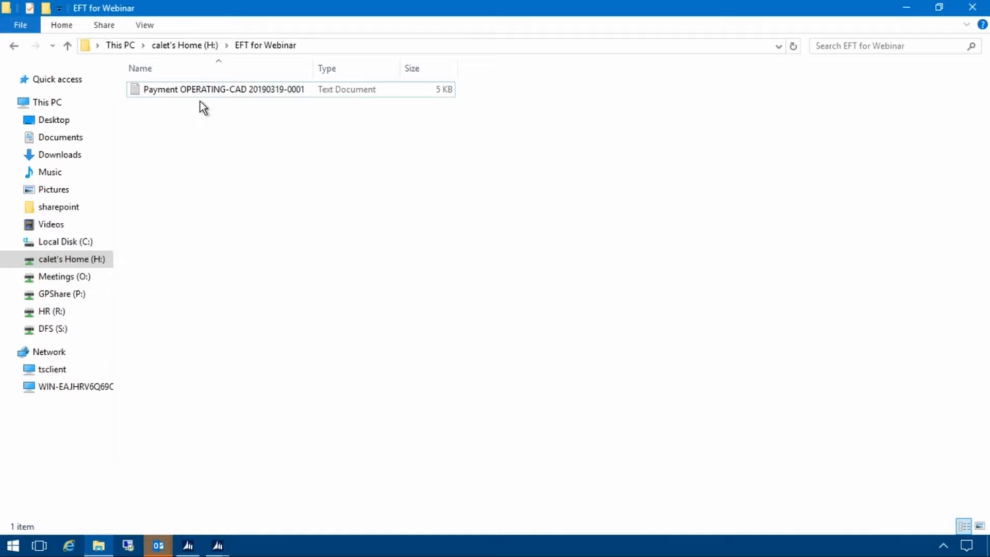
double_click(252, 94)
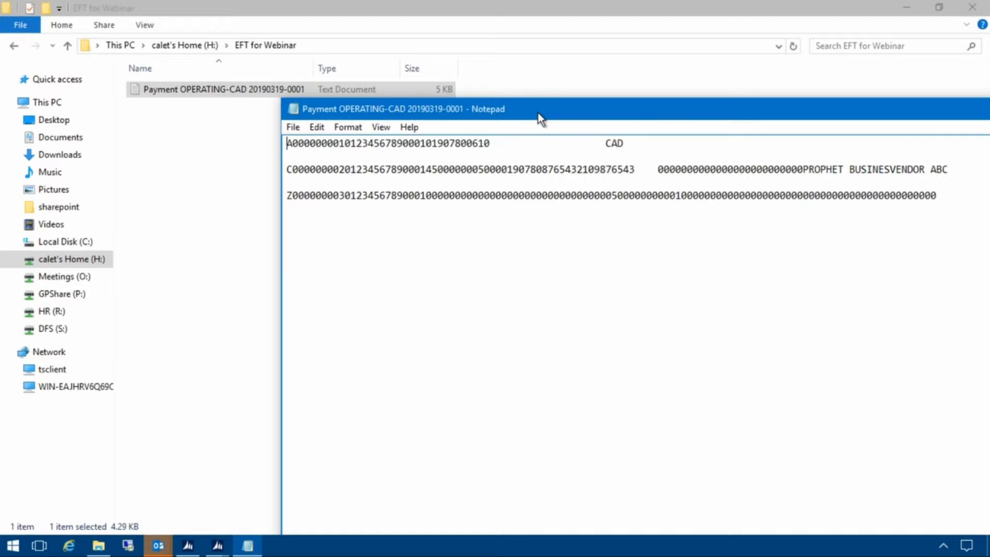
left_click_drag(537, 113, 190, 114)
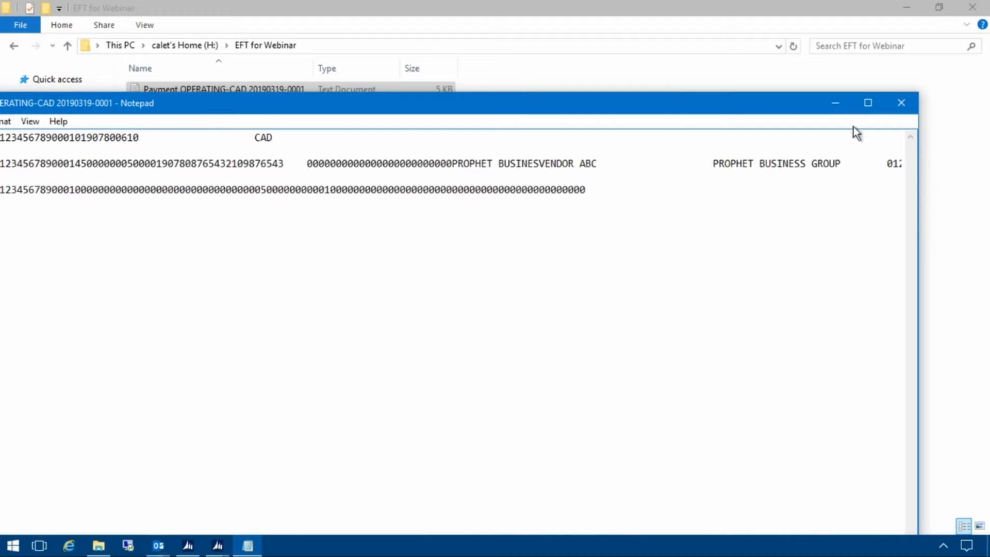
left_click(899, 106)
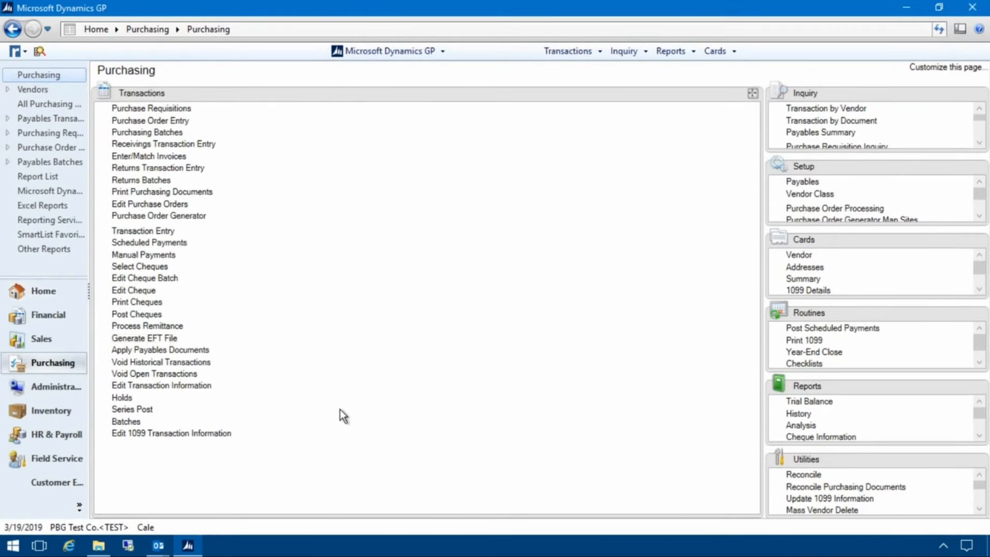
Switch to Outlook, view the Remittance Form Attached e-mail maximized, and open its PDF attachment in Acrobat Reader, dismissing the tour offer
left_click(159, 546)
left_click(200, 521)
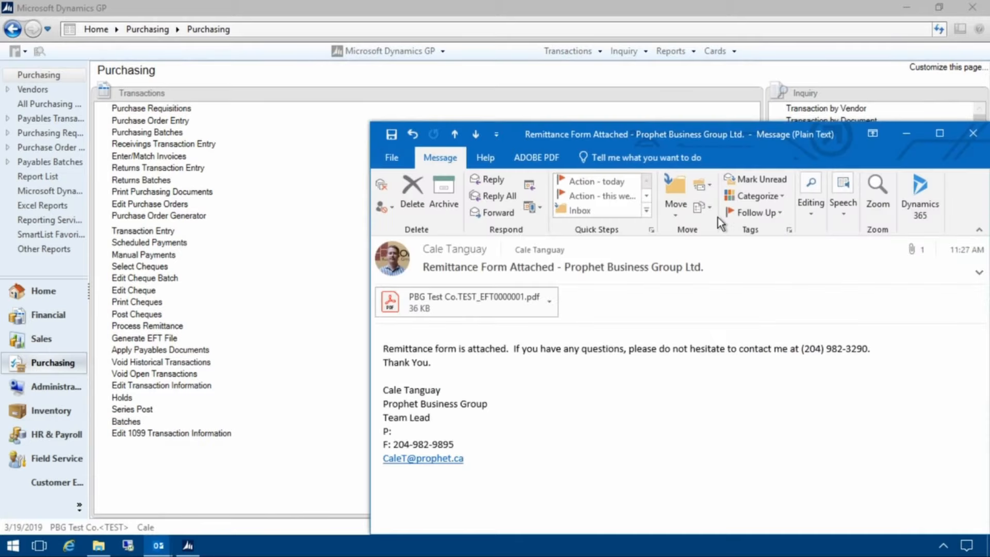
left_click(934, 132)
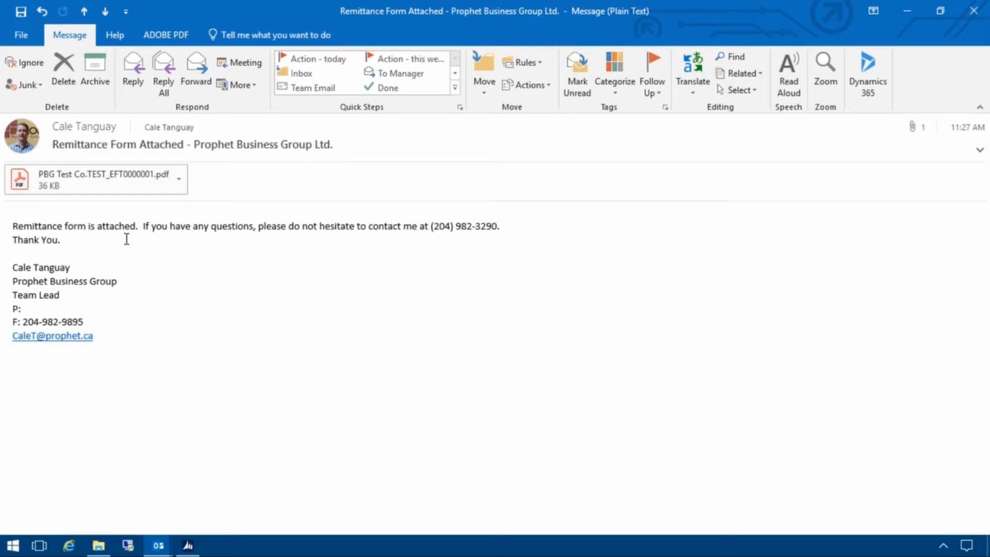
left_click(100, 185)
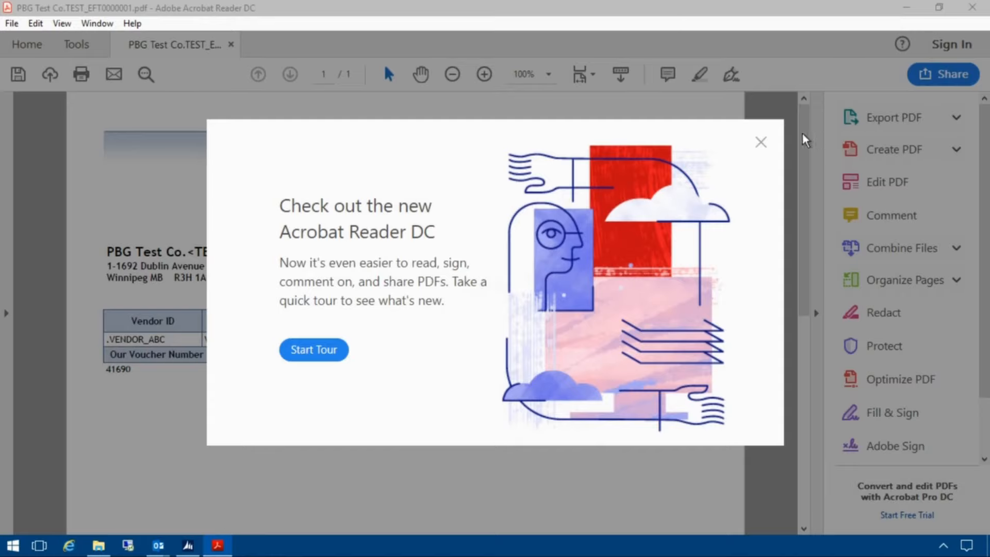
left_click(760, 144)
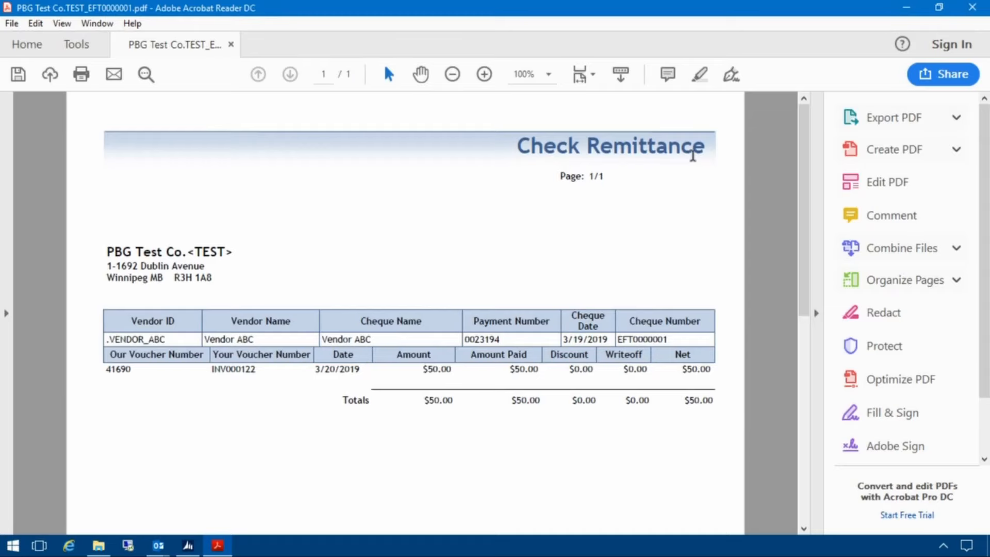